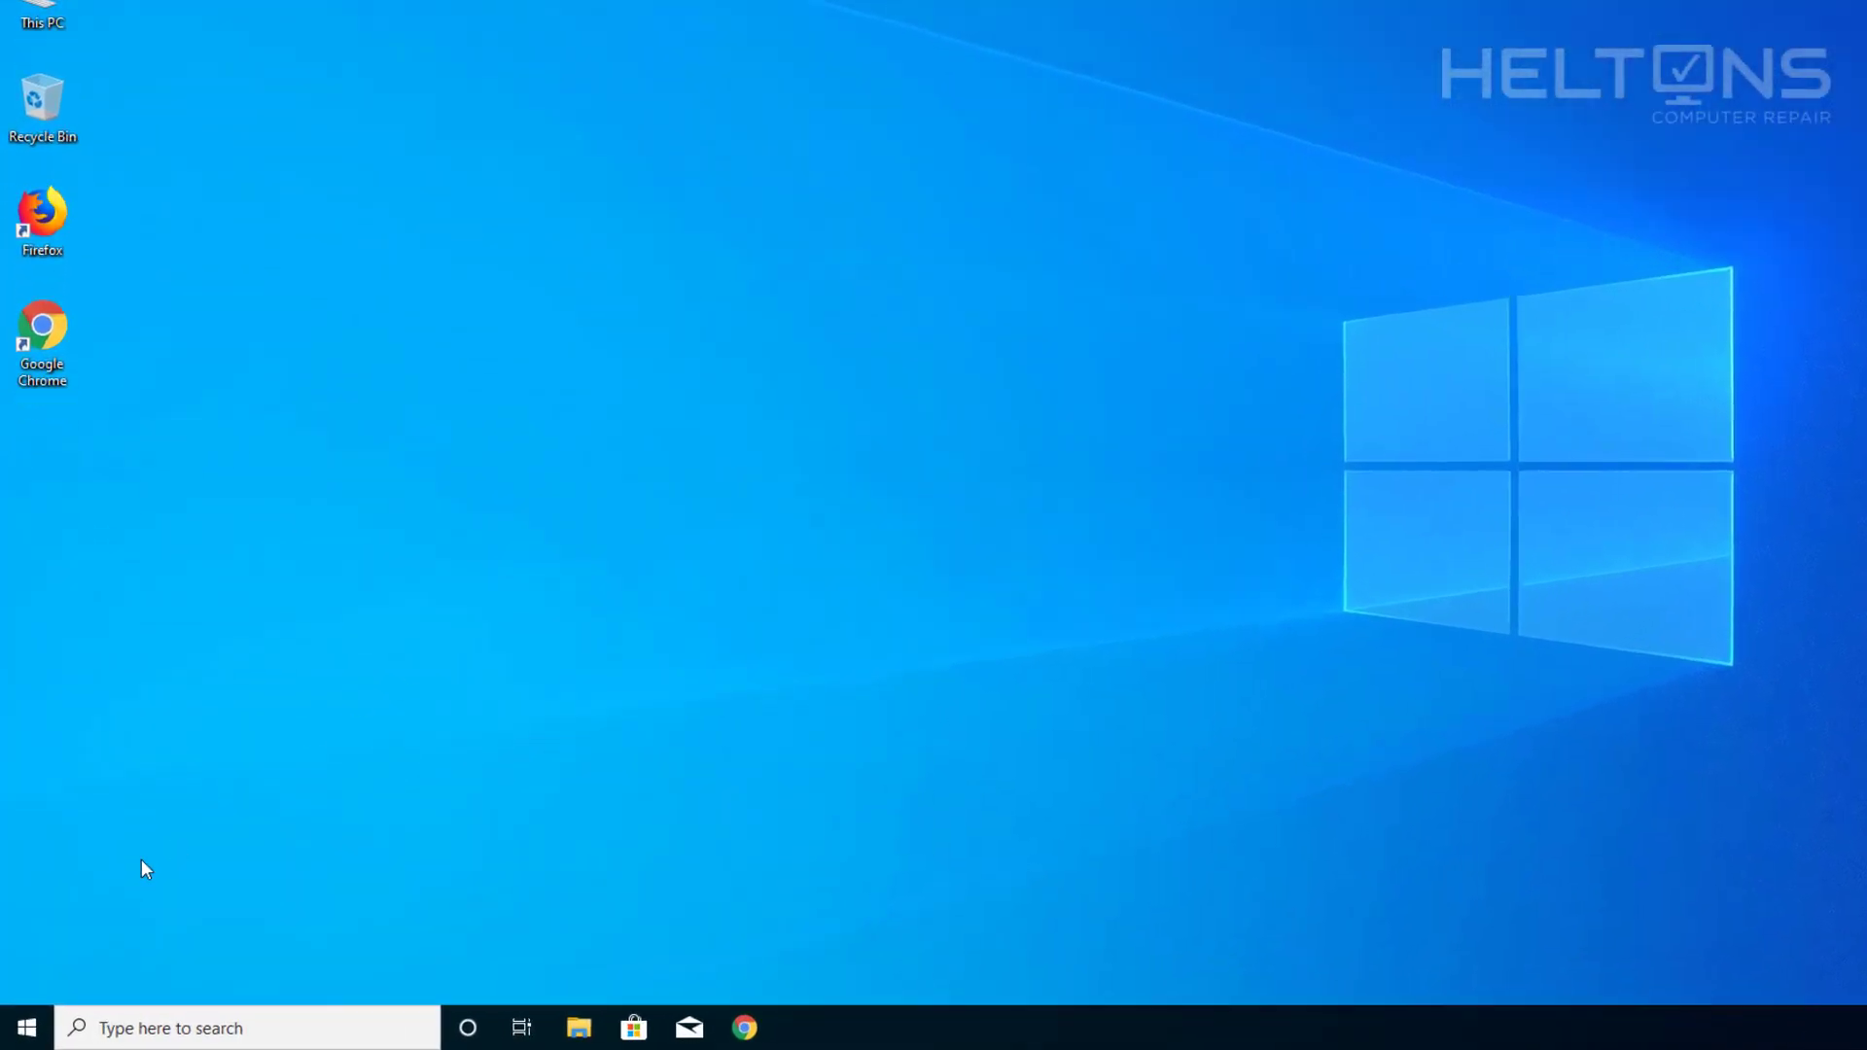
Step: Open the Apps page in Windows Settings and scroll to Windows Essentials 2012
{"action": "left_click", "coordinate": [26, 1028]}
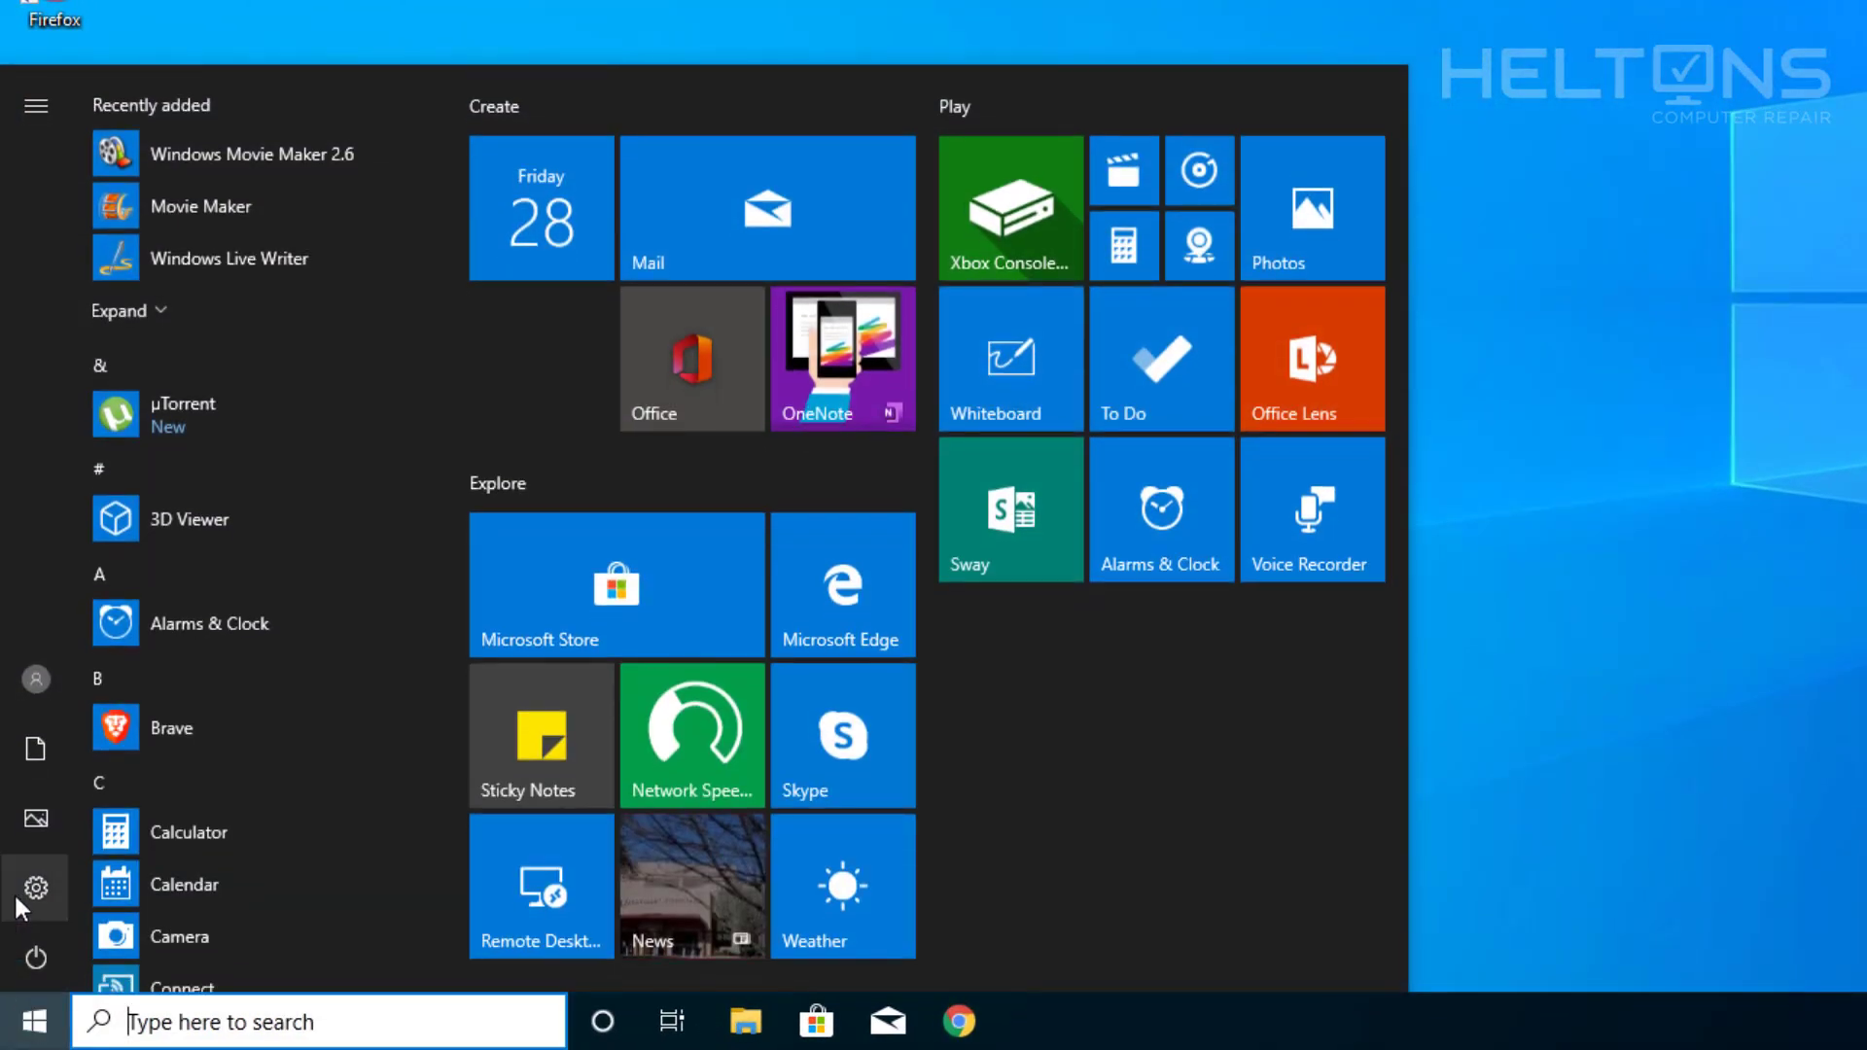
{"action": "left_click", "coordinate": [17, 896]}
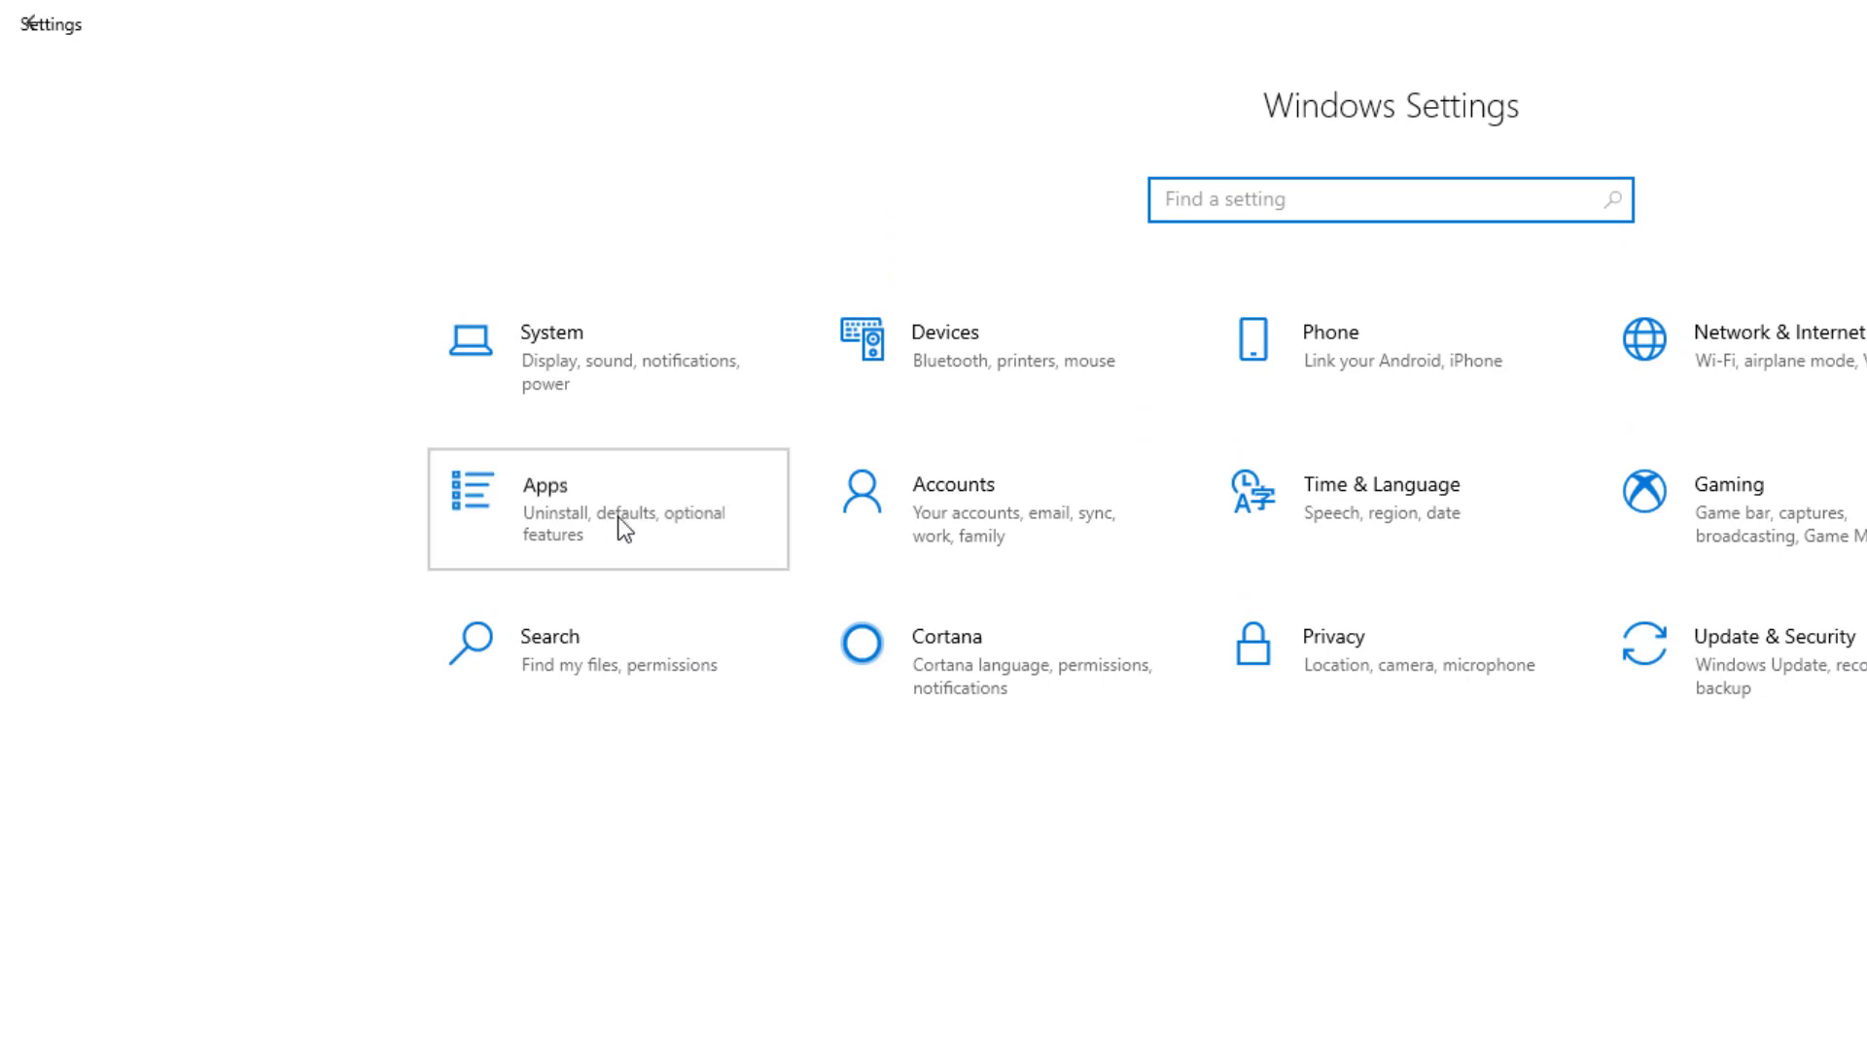
{"action": "left_click", "coordinate": [617, 528]}
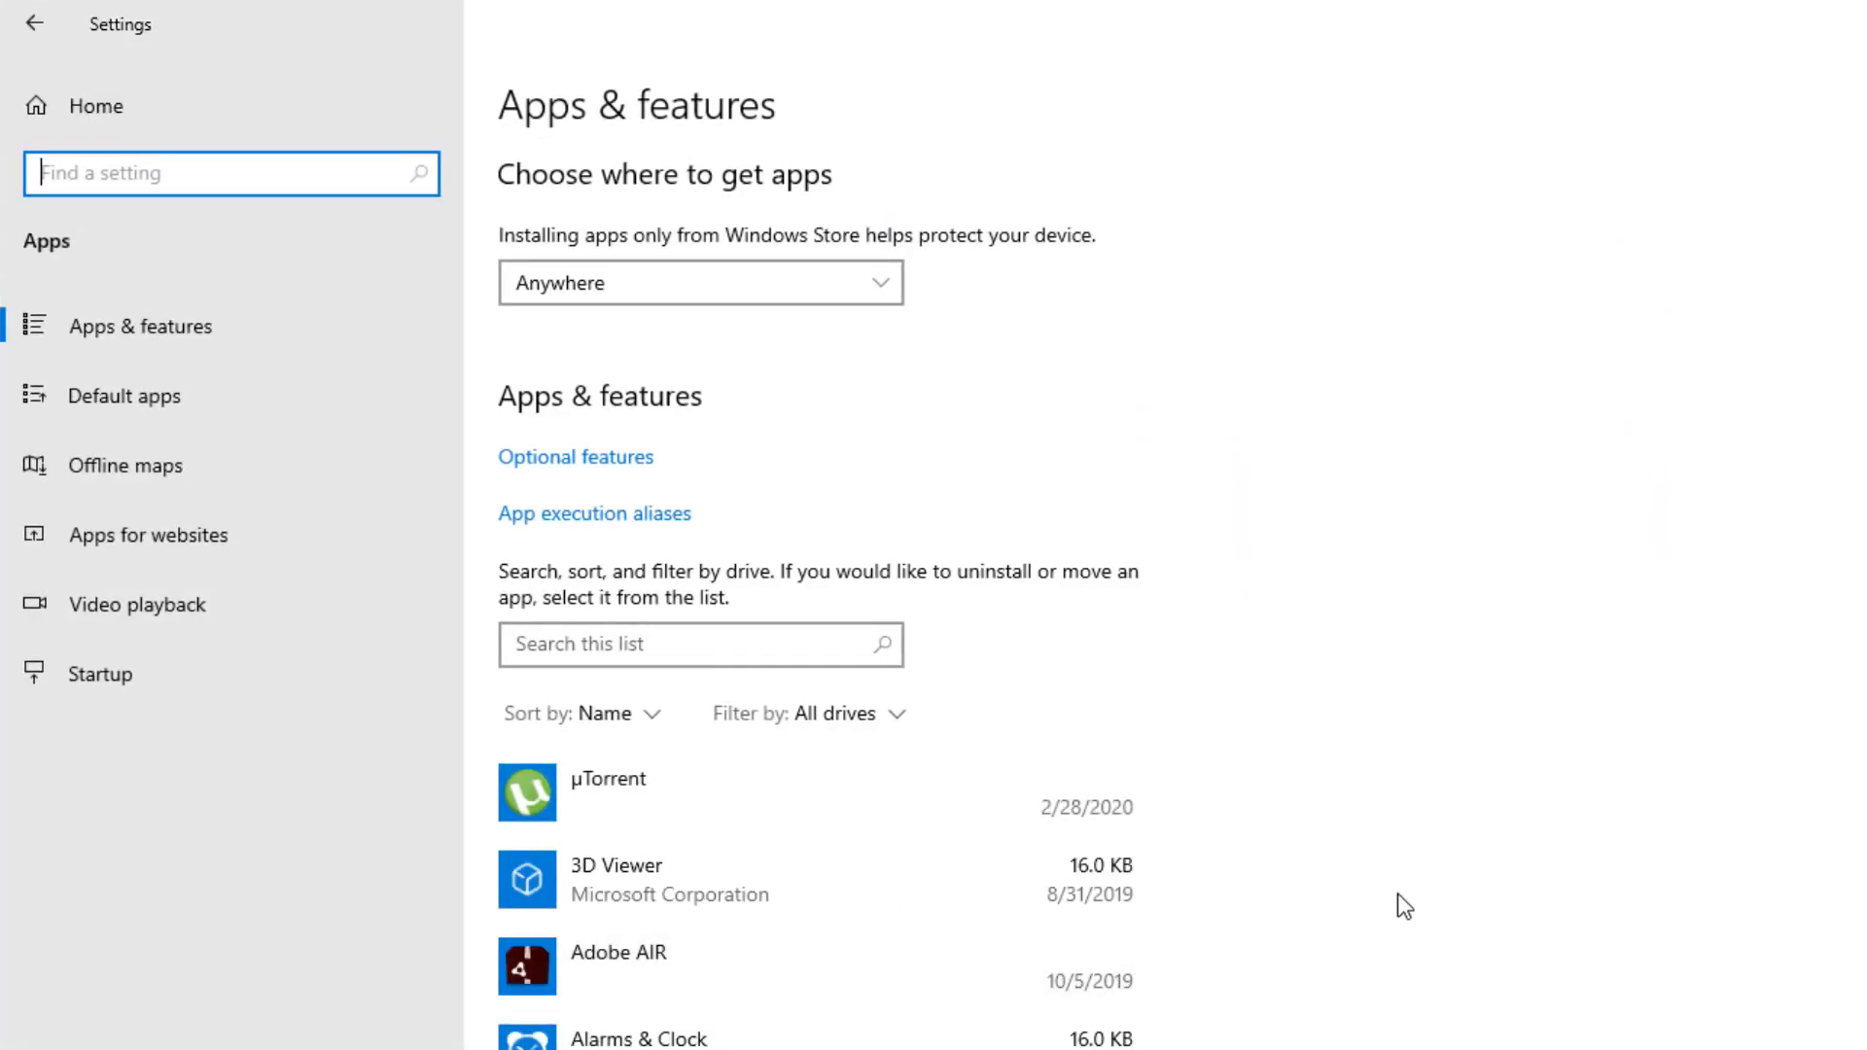
{"action": "scroll", "coordinate": [1397, 895], "scroll_direction": "down", "scroll_amount": 10}
{"action": "scroll", "coordinate": [1387, 905], "scroll_direction": "down", "scroll_amount": 15}
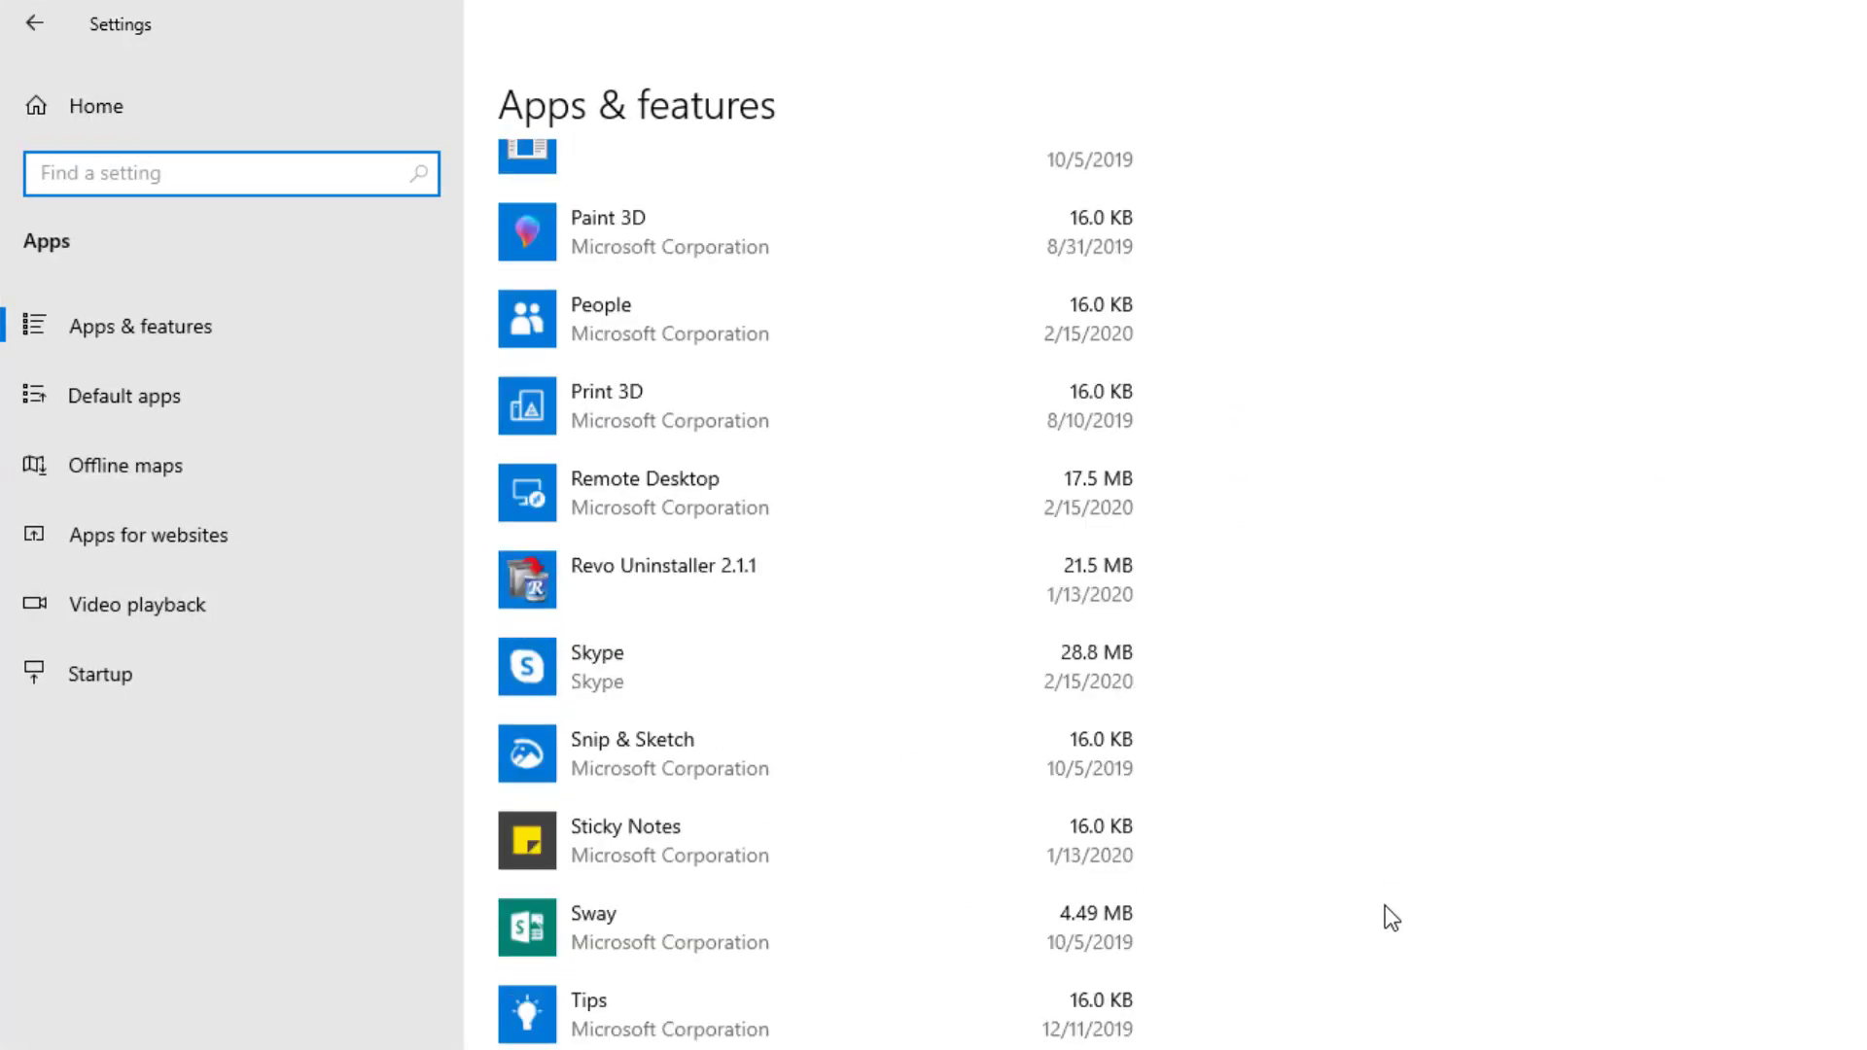
{"action": "scroll", "coordinate": [742, 762], "scroll_direction": "down", "scroll_amount": 3}
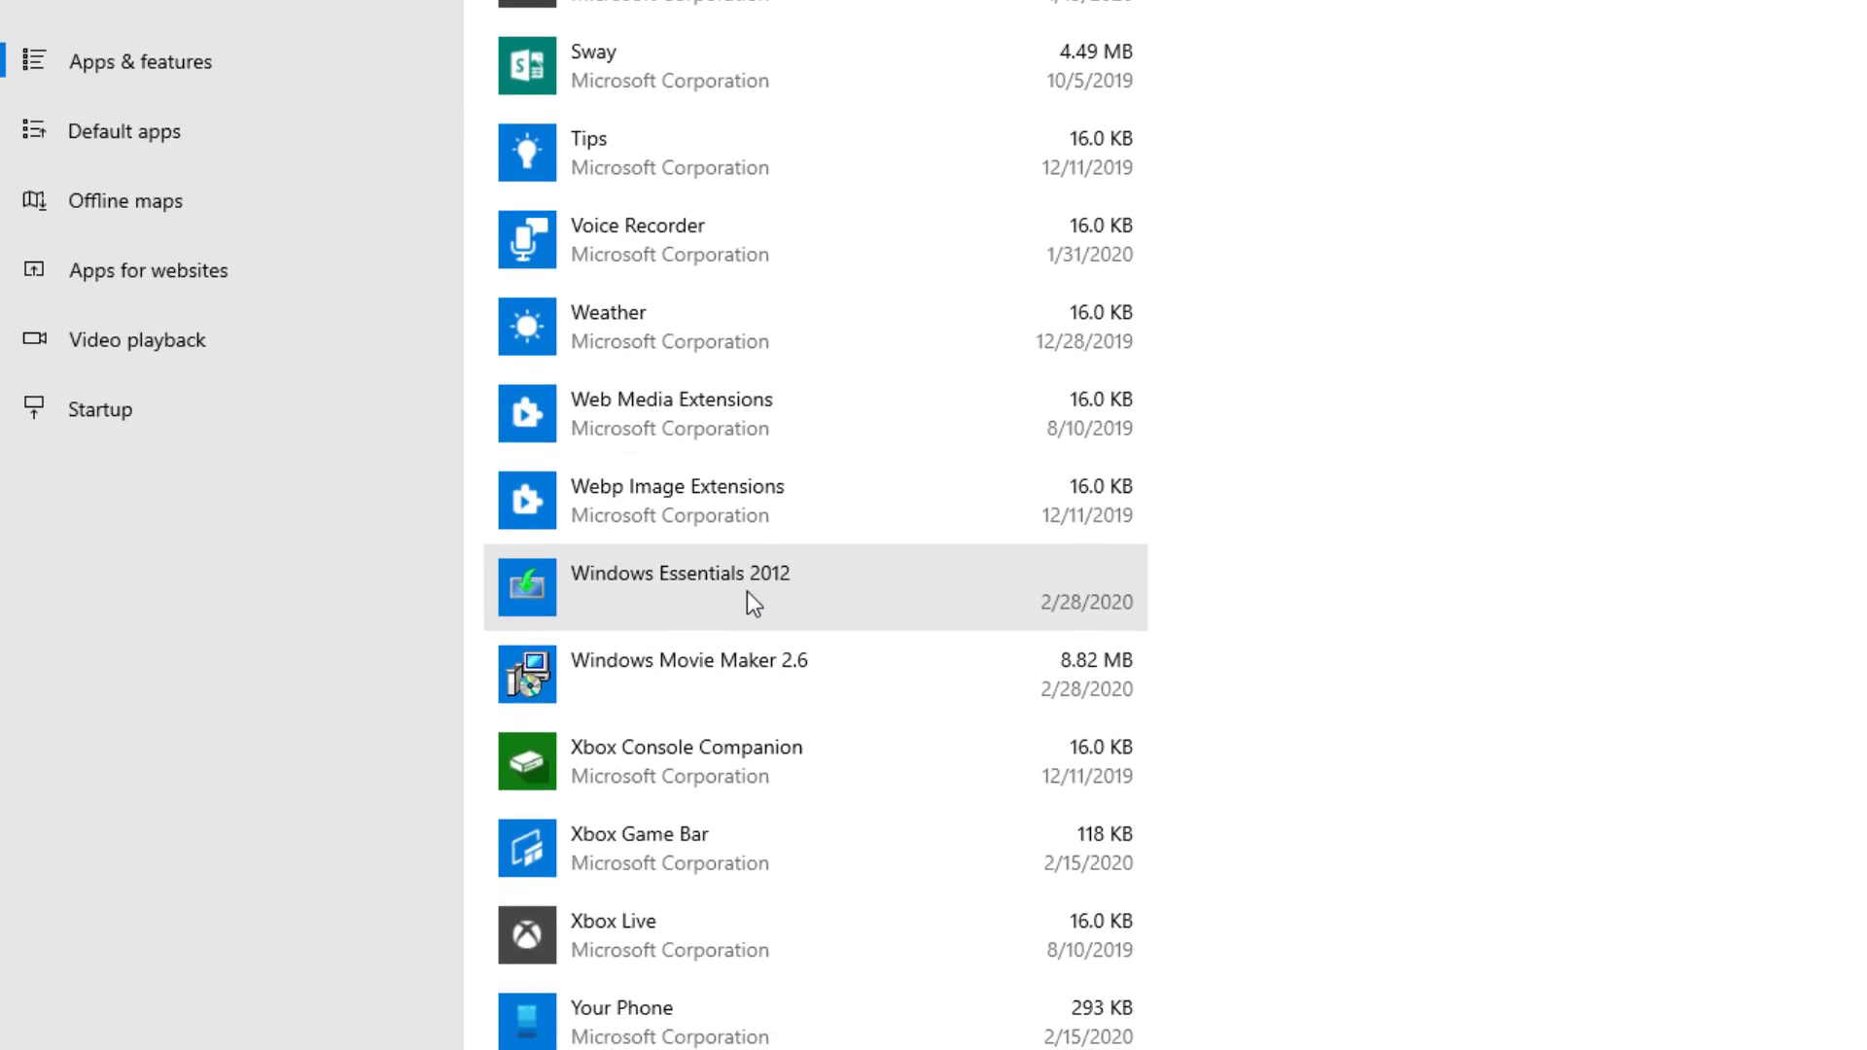
Step: Uninstall Windows Essentials 2012, confirming the removal and allowing it on the permission prompt
{"action": "left_click", "coordinate": [748, 593]}
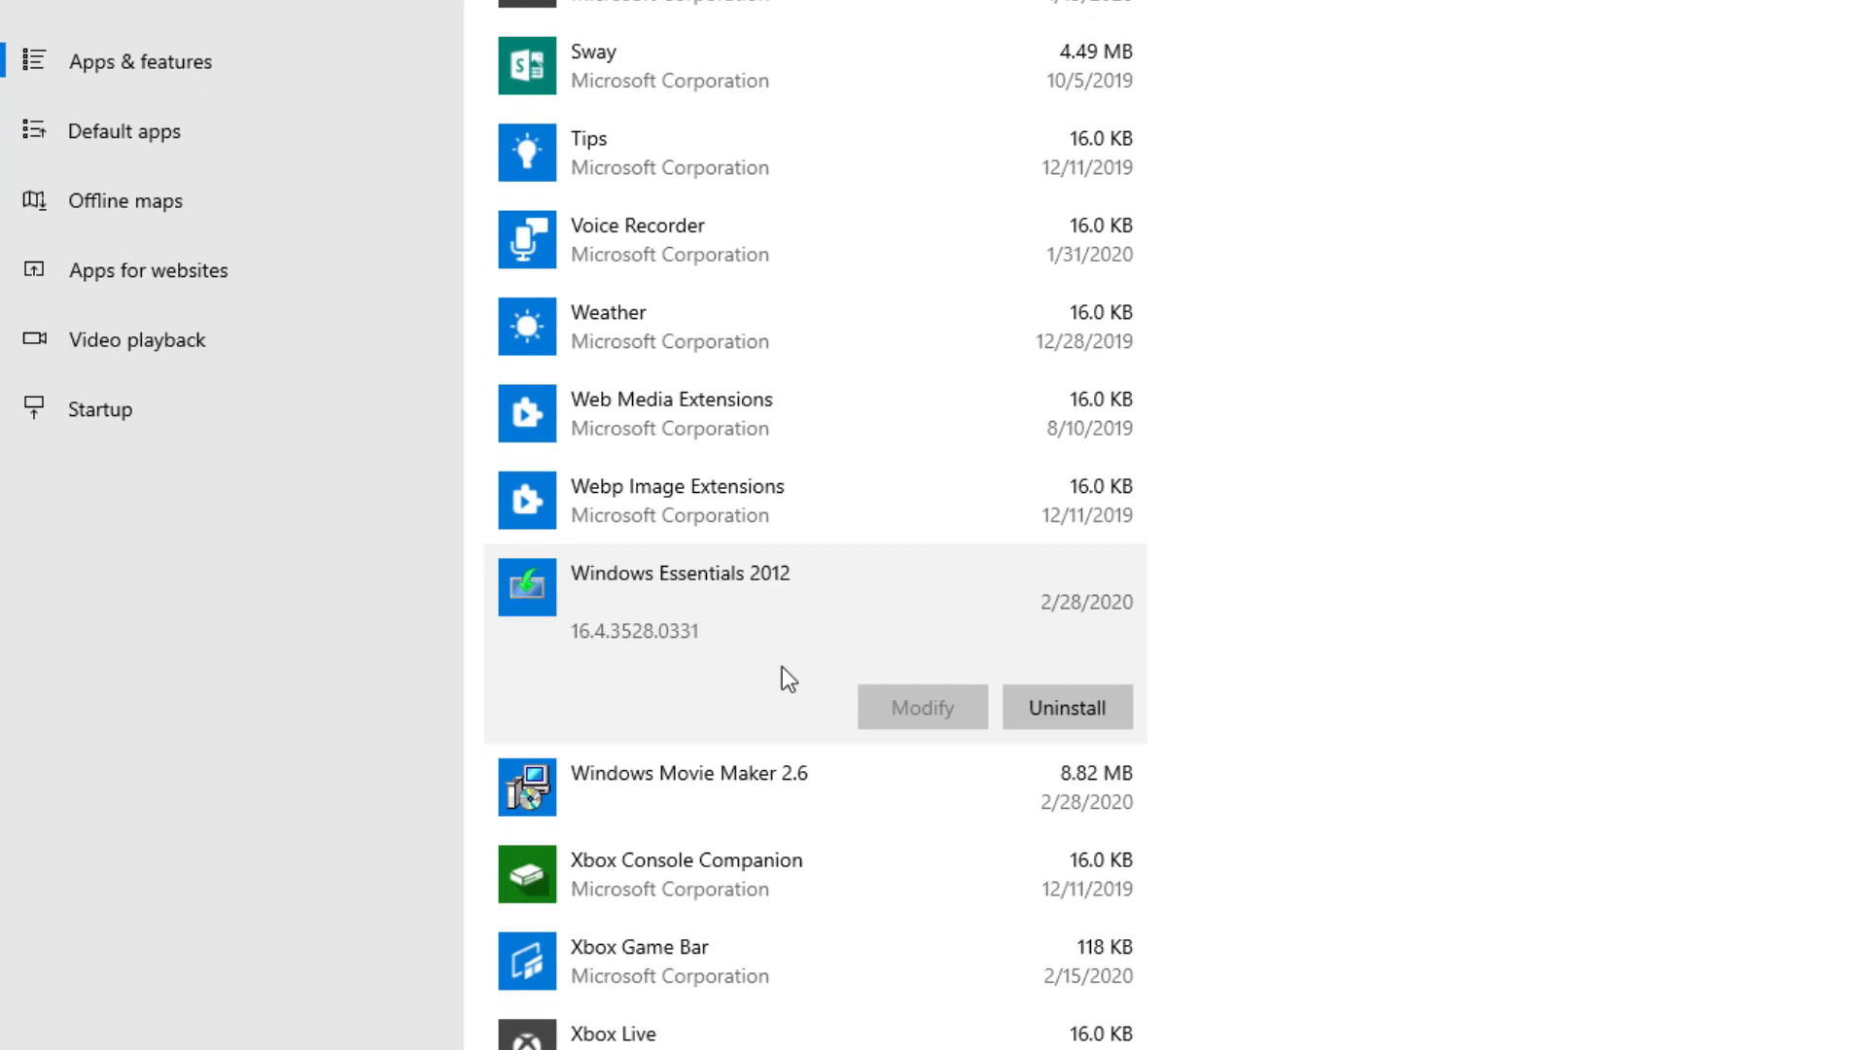
{"action": "left_click", "coordinate": [1119, 699]}
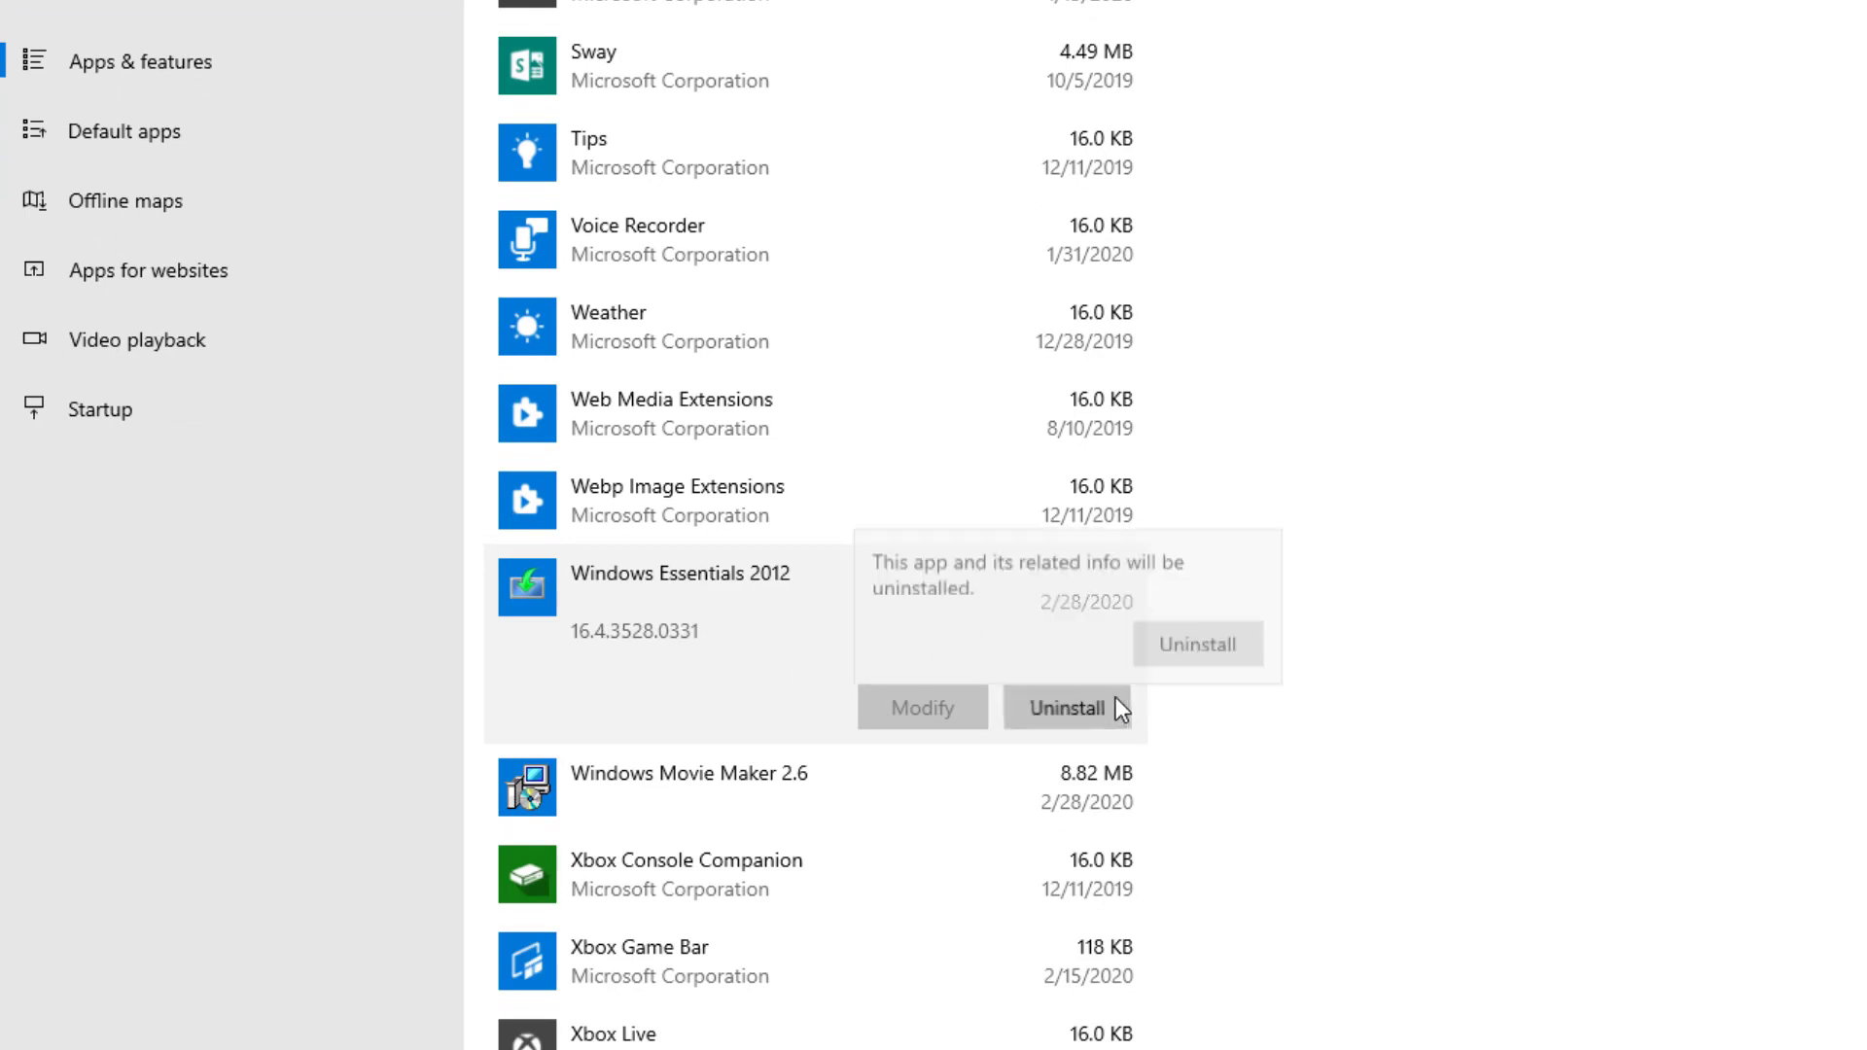
{"action": "left_click", "coordinate": [1249, 635]}
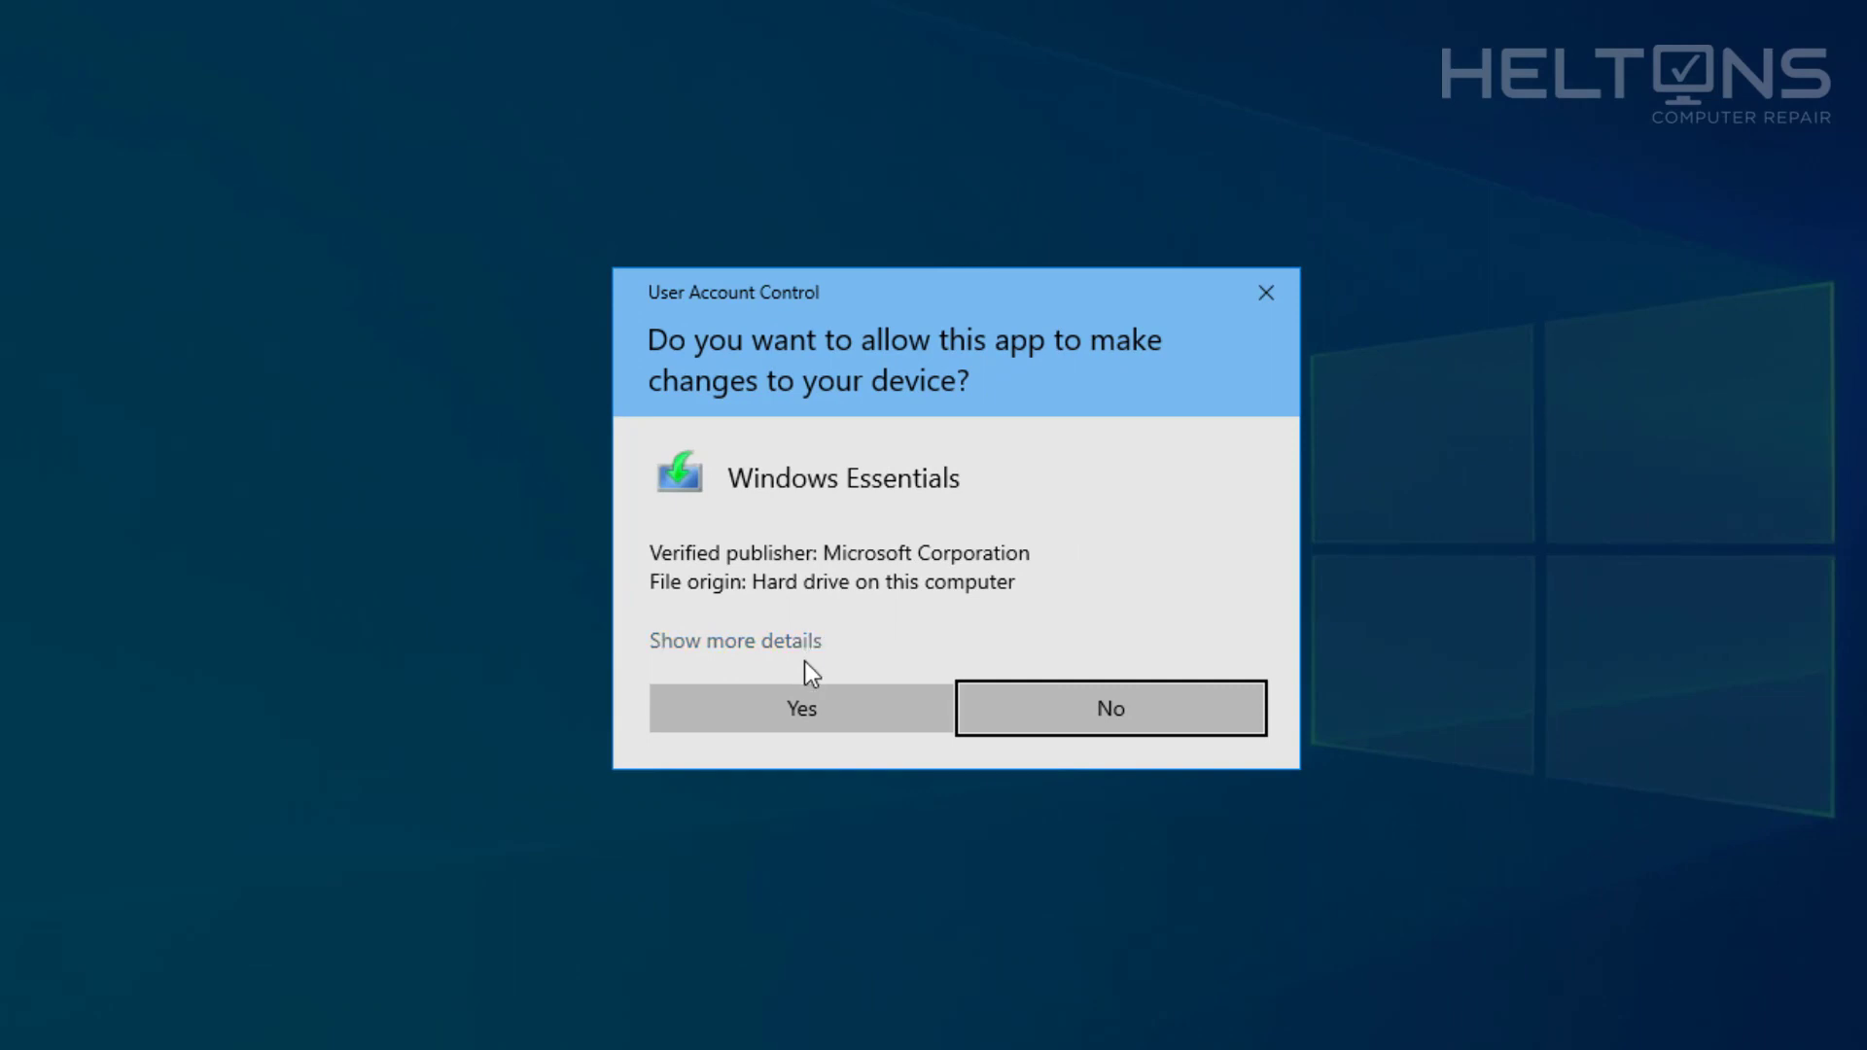
{"action": "left_click", "coordinate": [807, 696]}
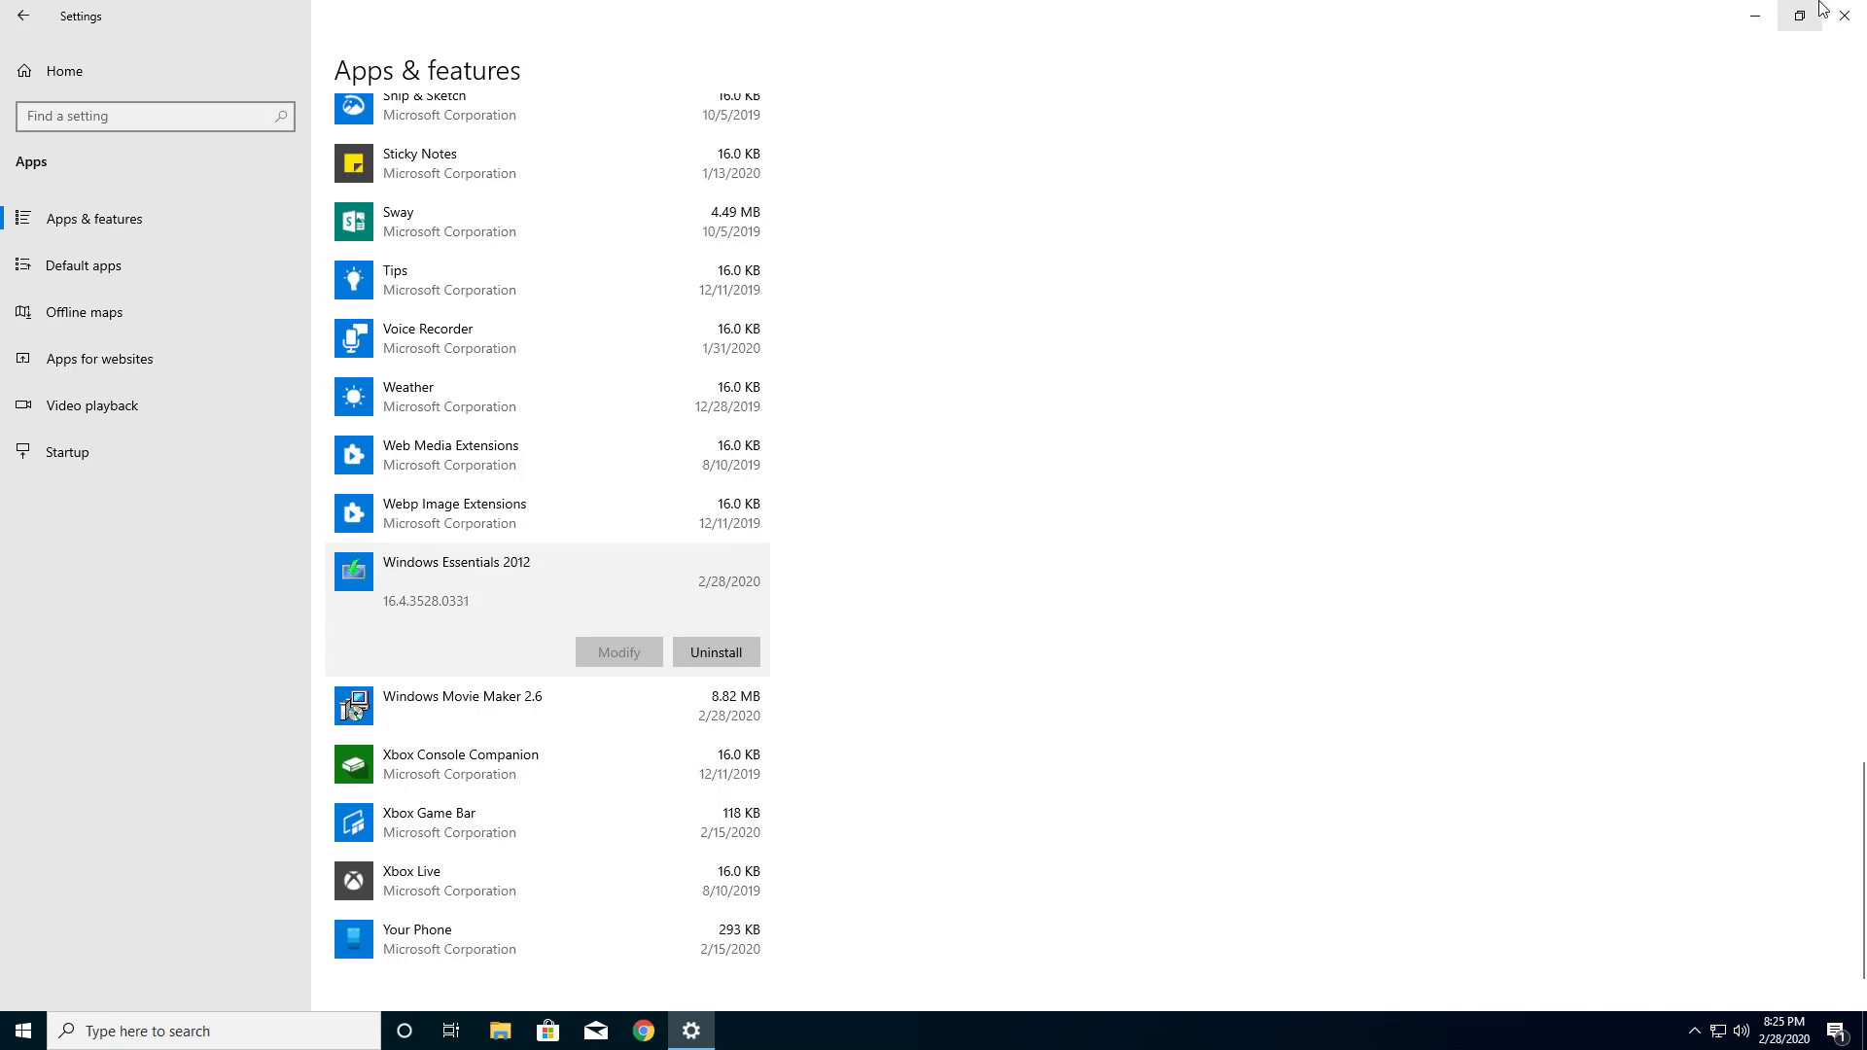
Step: Close Settings and open Control Panel by searching 'control panel' from Start
{"action": "left_click", "coordinate": [1844, 15]}
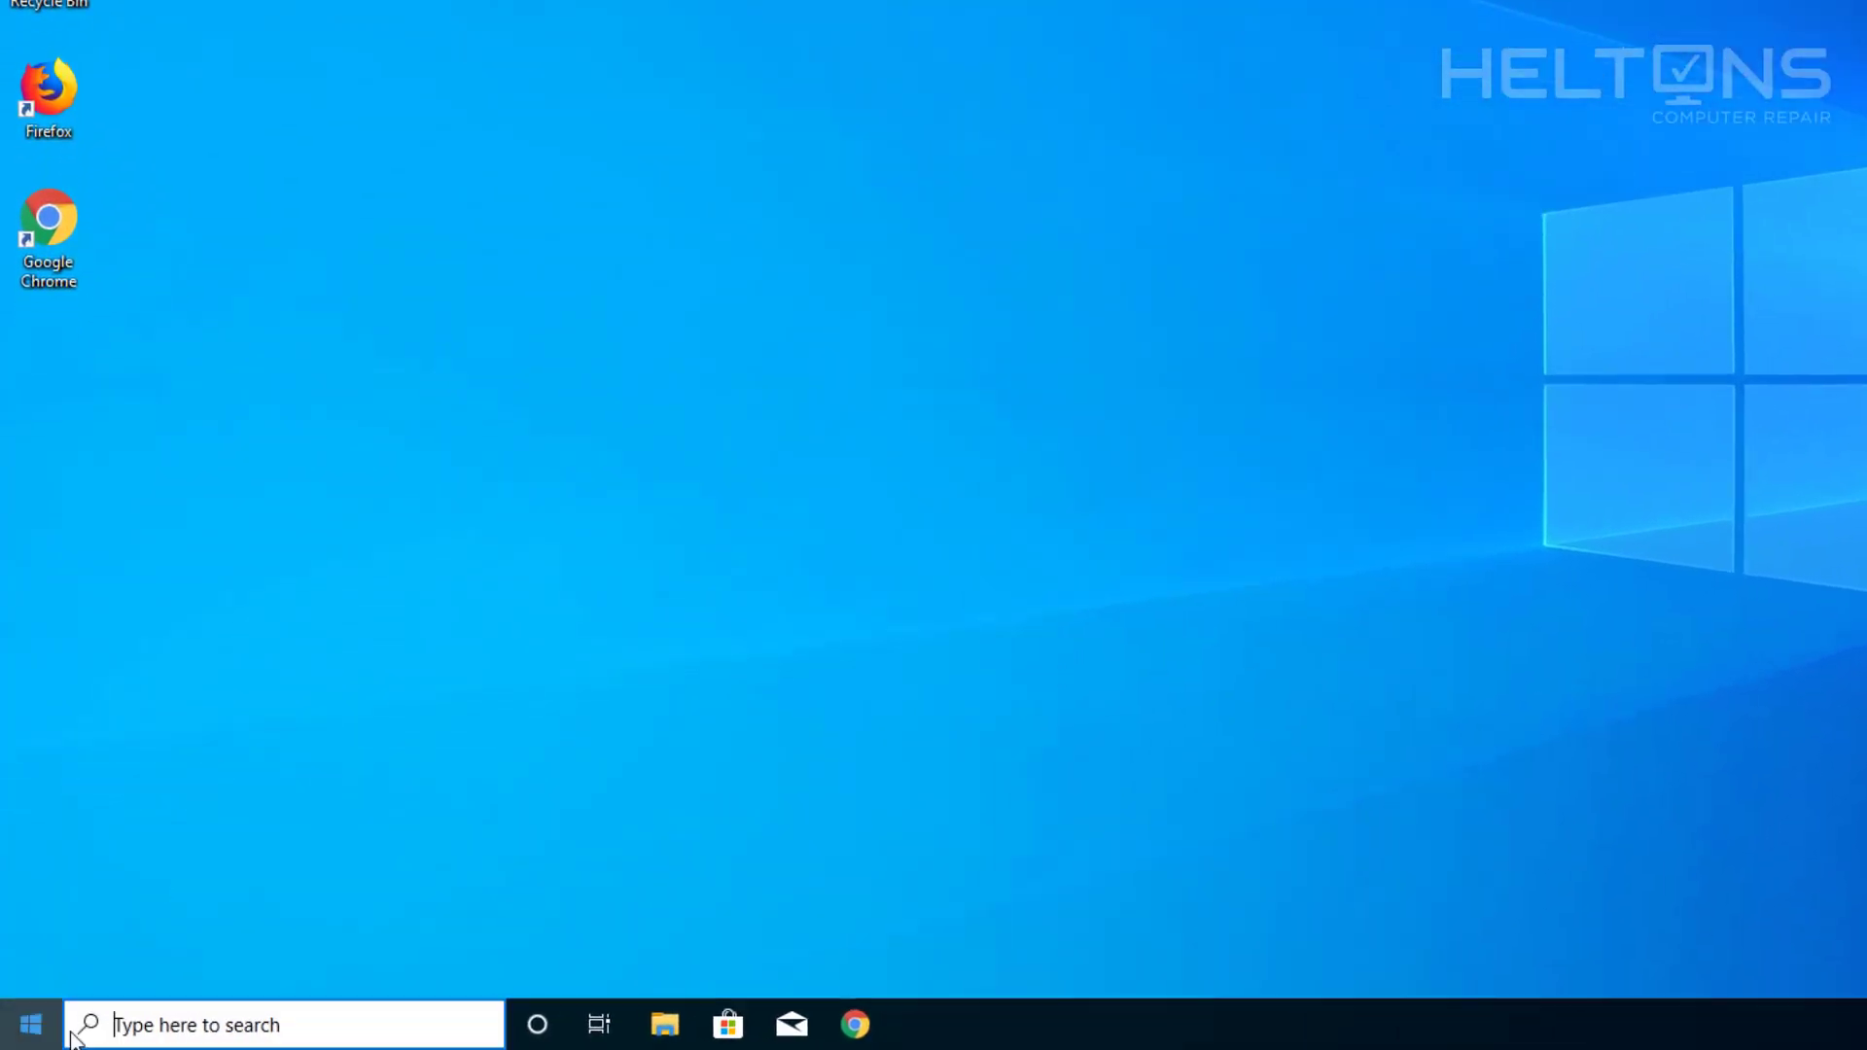
{"action": "key", "text": "super"}
{"action": "left_click", "coordinate": [241, 1026]}
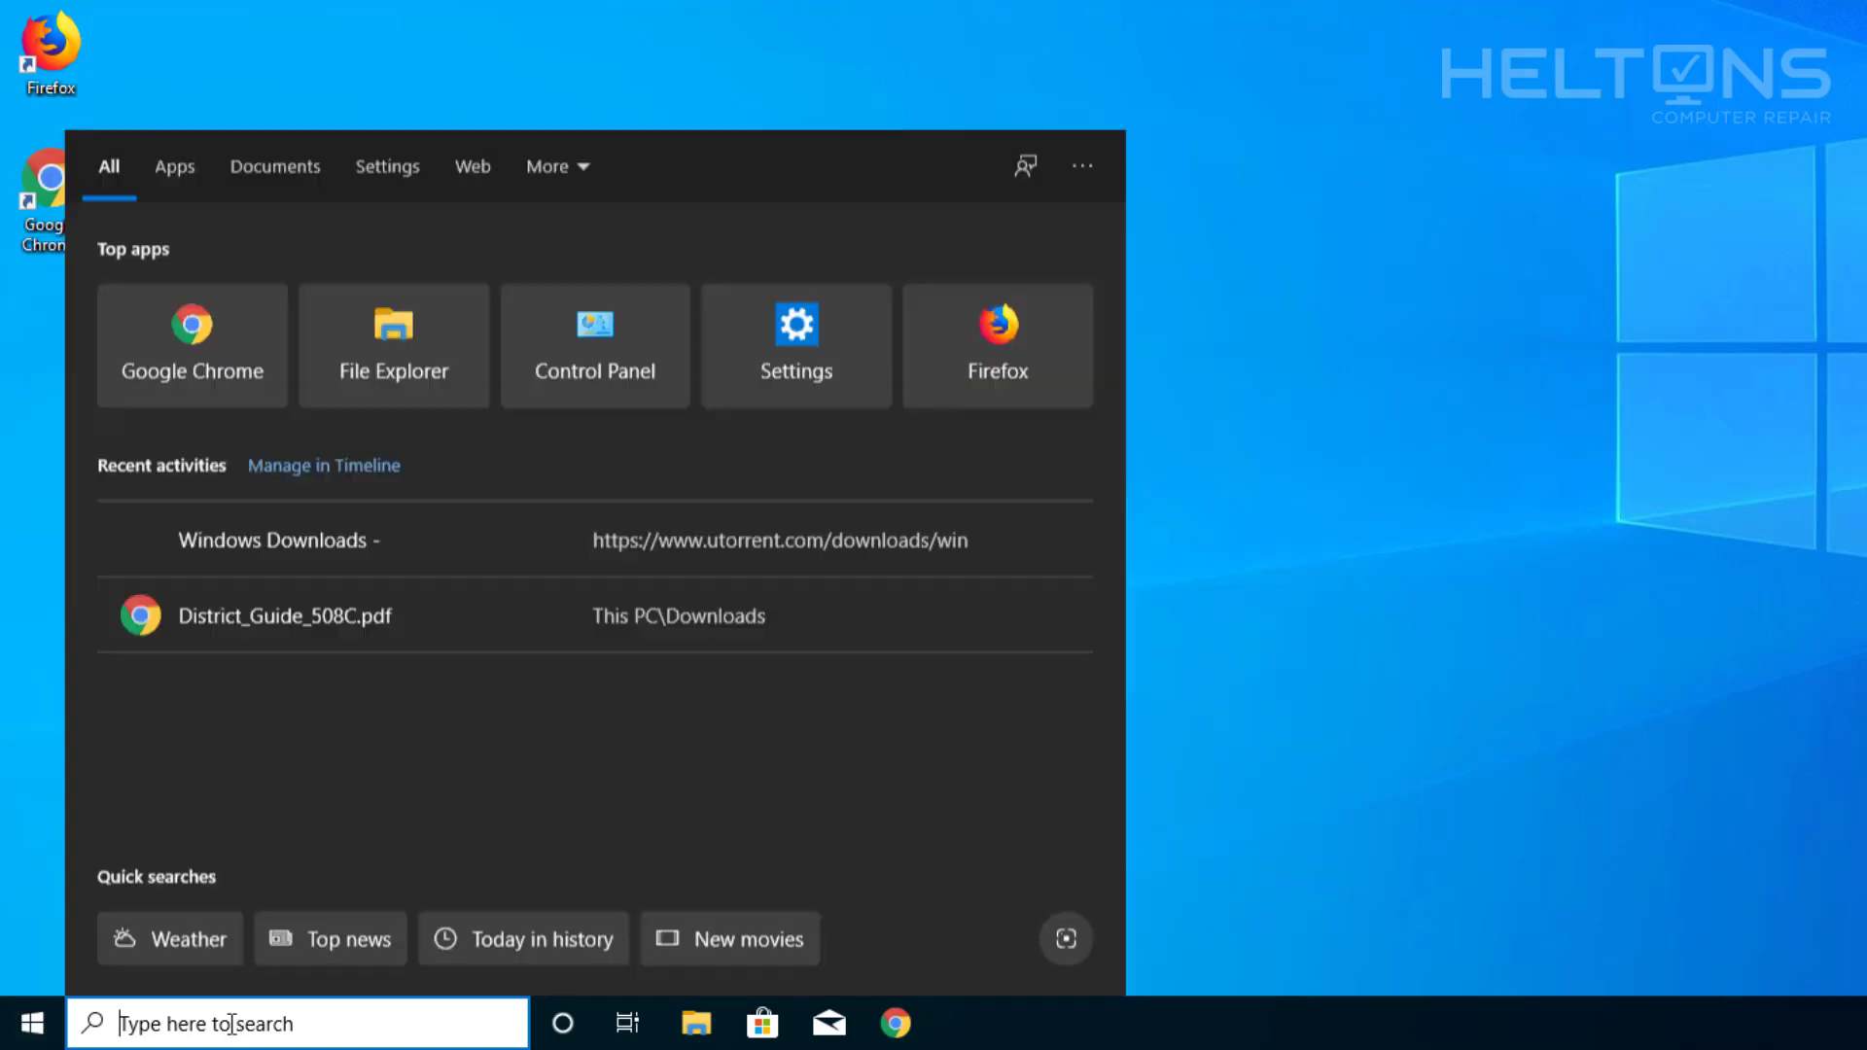
{"action": "type", "text": "control"}
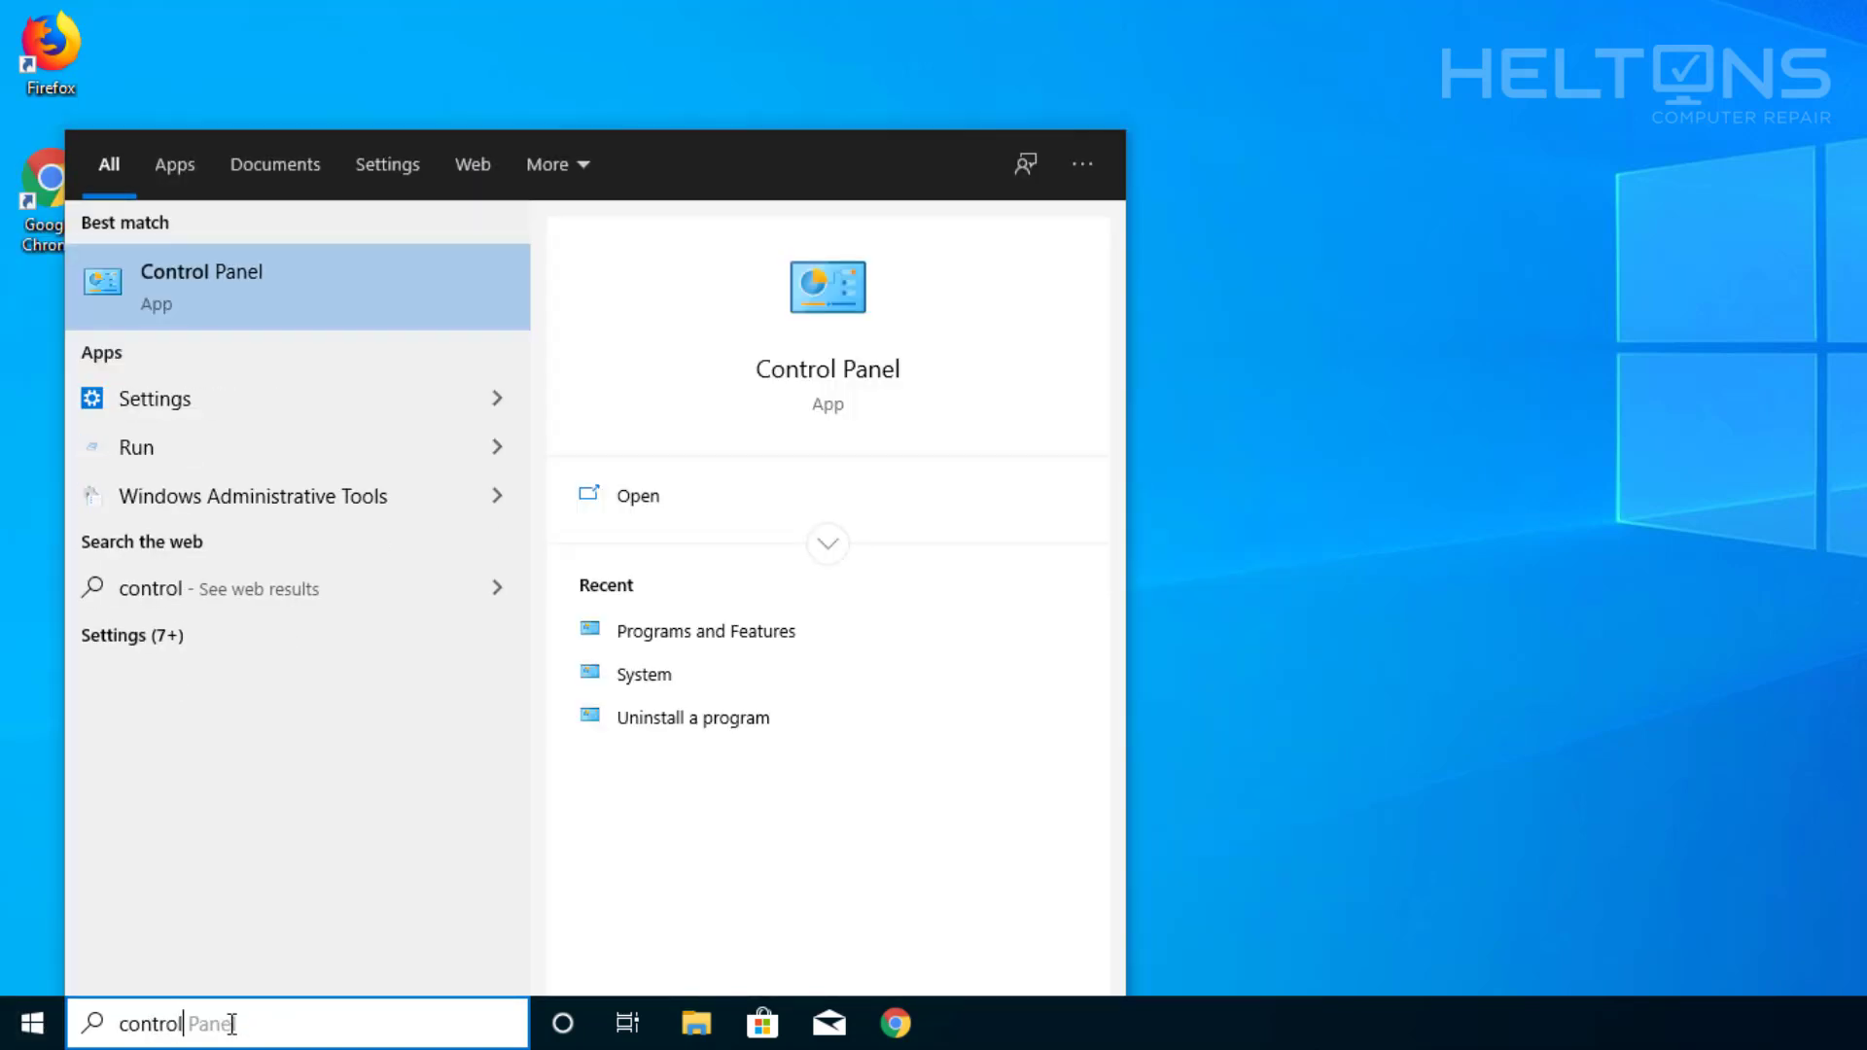
{"action": "type", "text": " panel"}
{"action": "key", "text": "Return"}
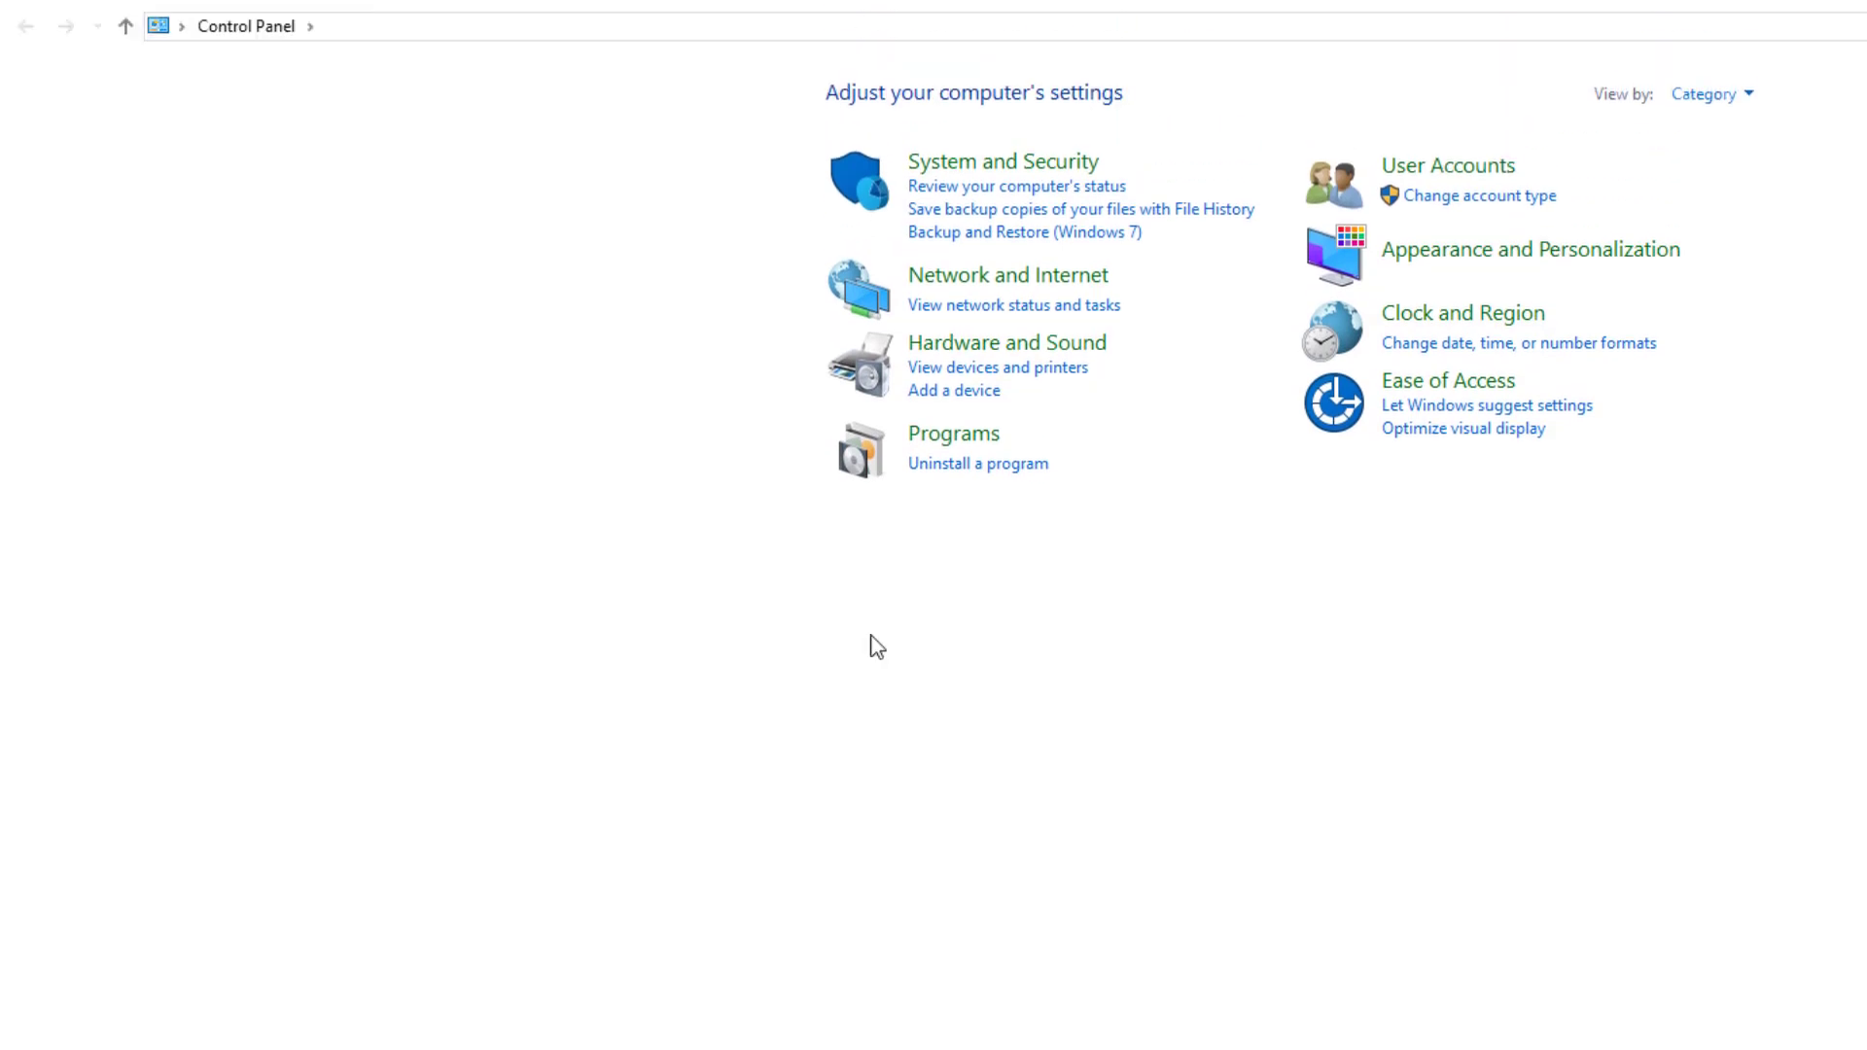
Step: In Programs and Features, select Windows Essentials 2012 and launch Uninstall/Change
{"action": "left_click", "coordinate": [978, 437]}
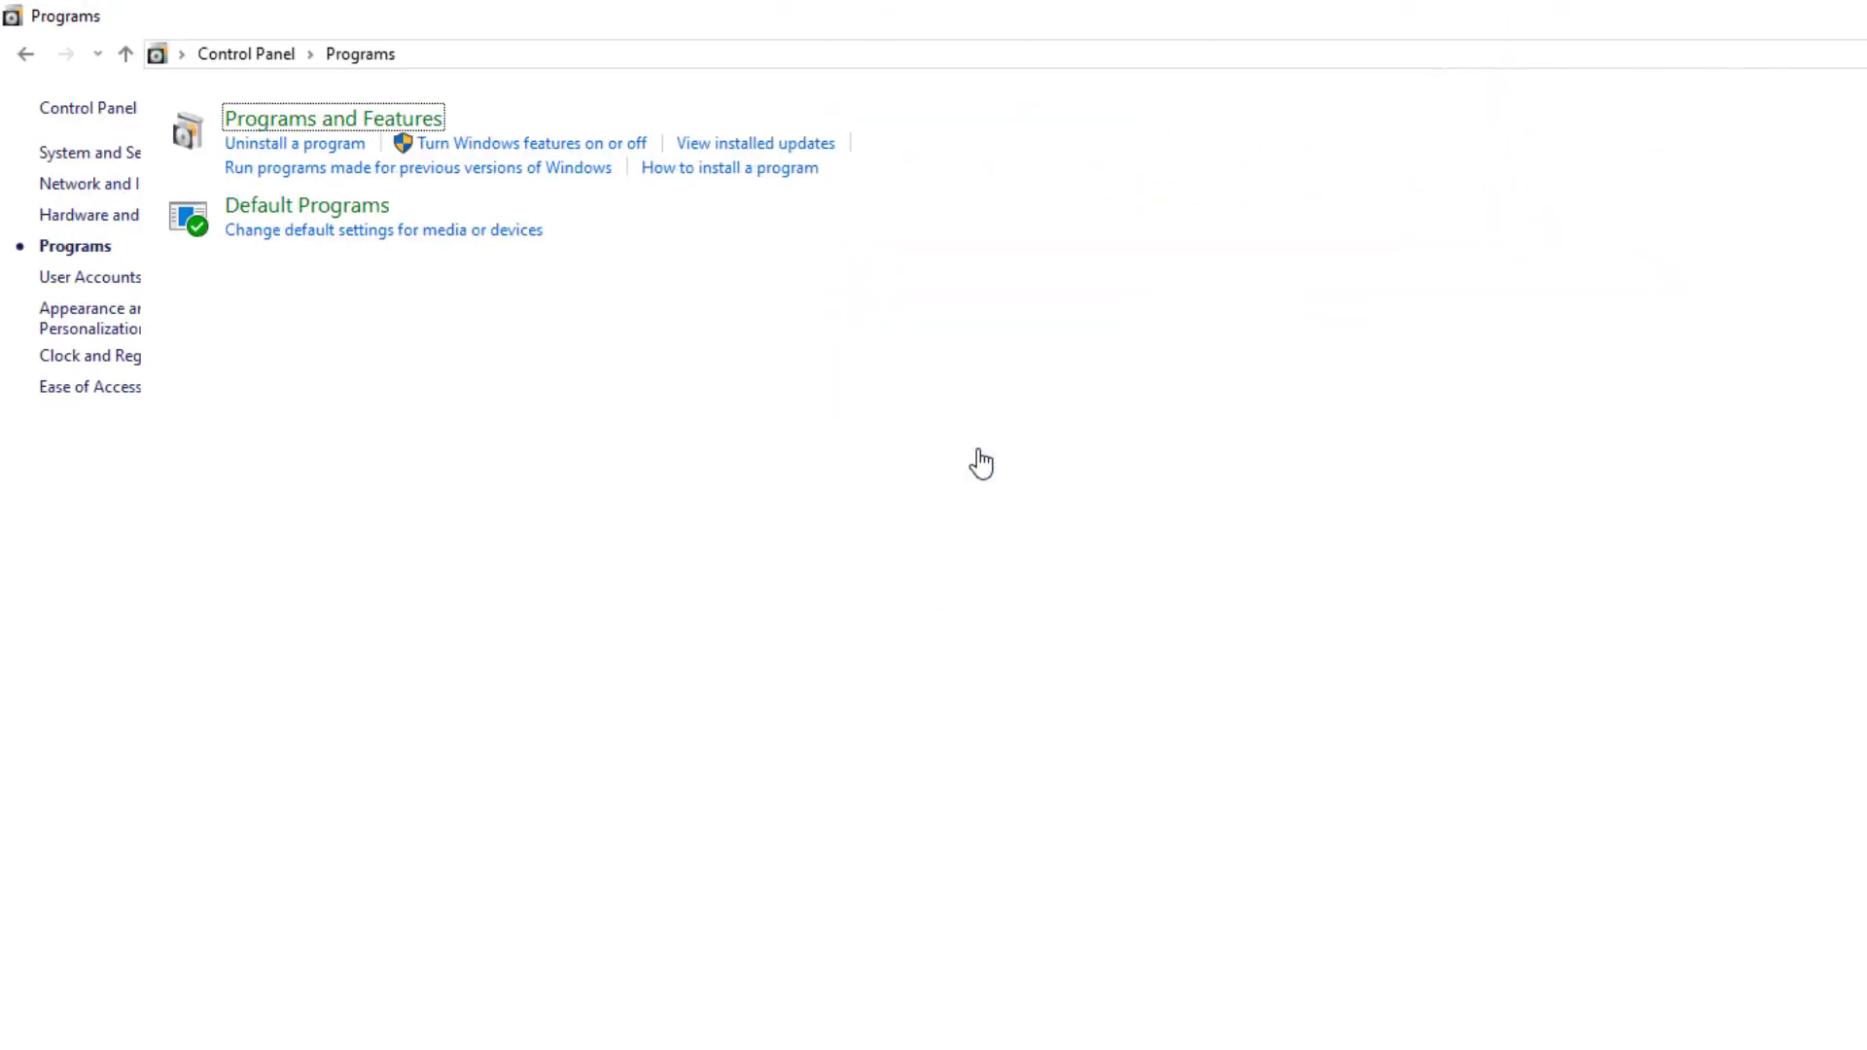
{"action": "left_click", "coordinate": [501, 125]}
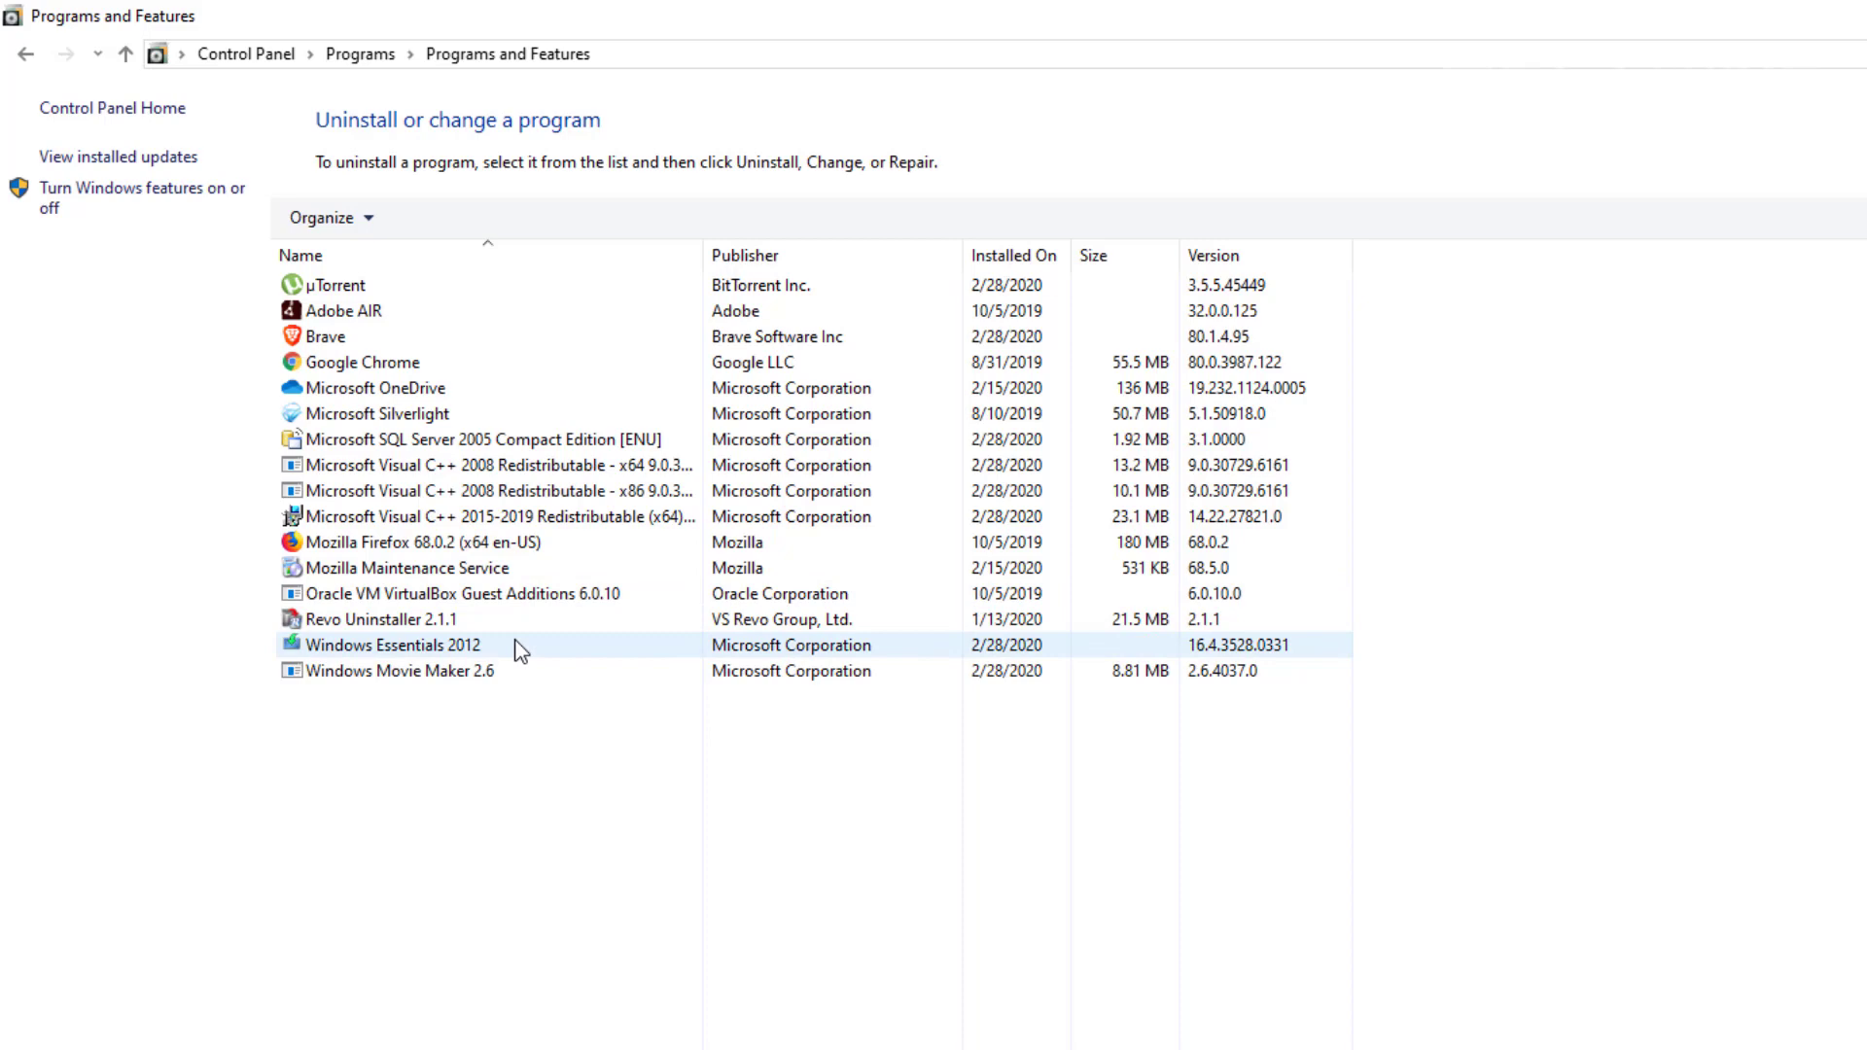
{"action": "left_click", "coordinate": [516, 647]}
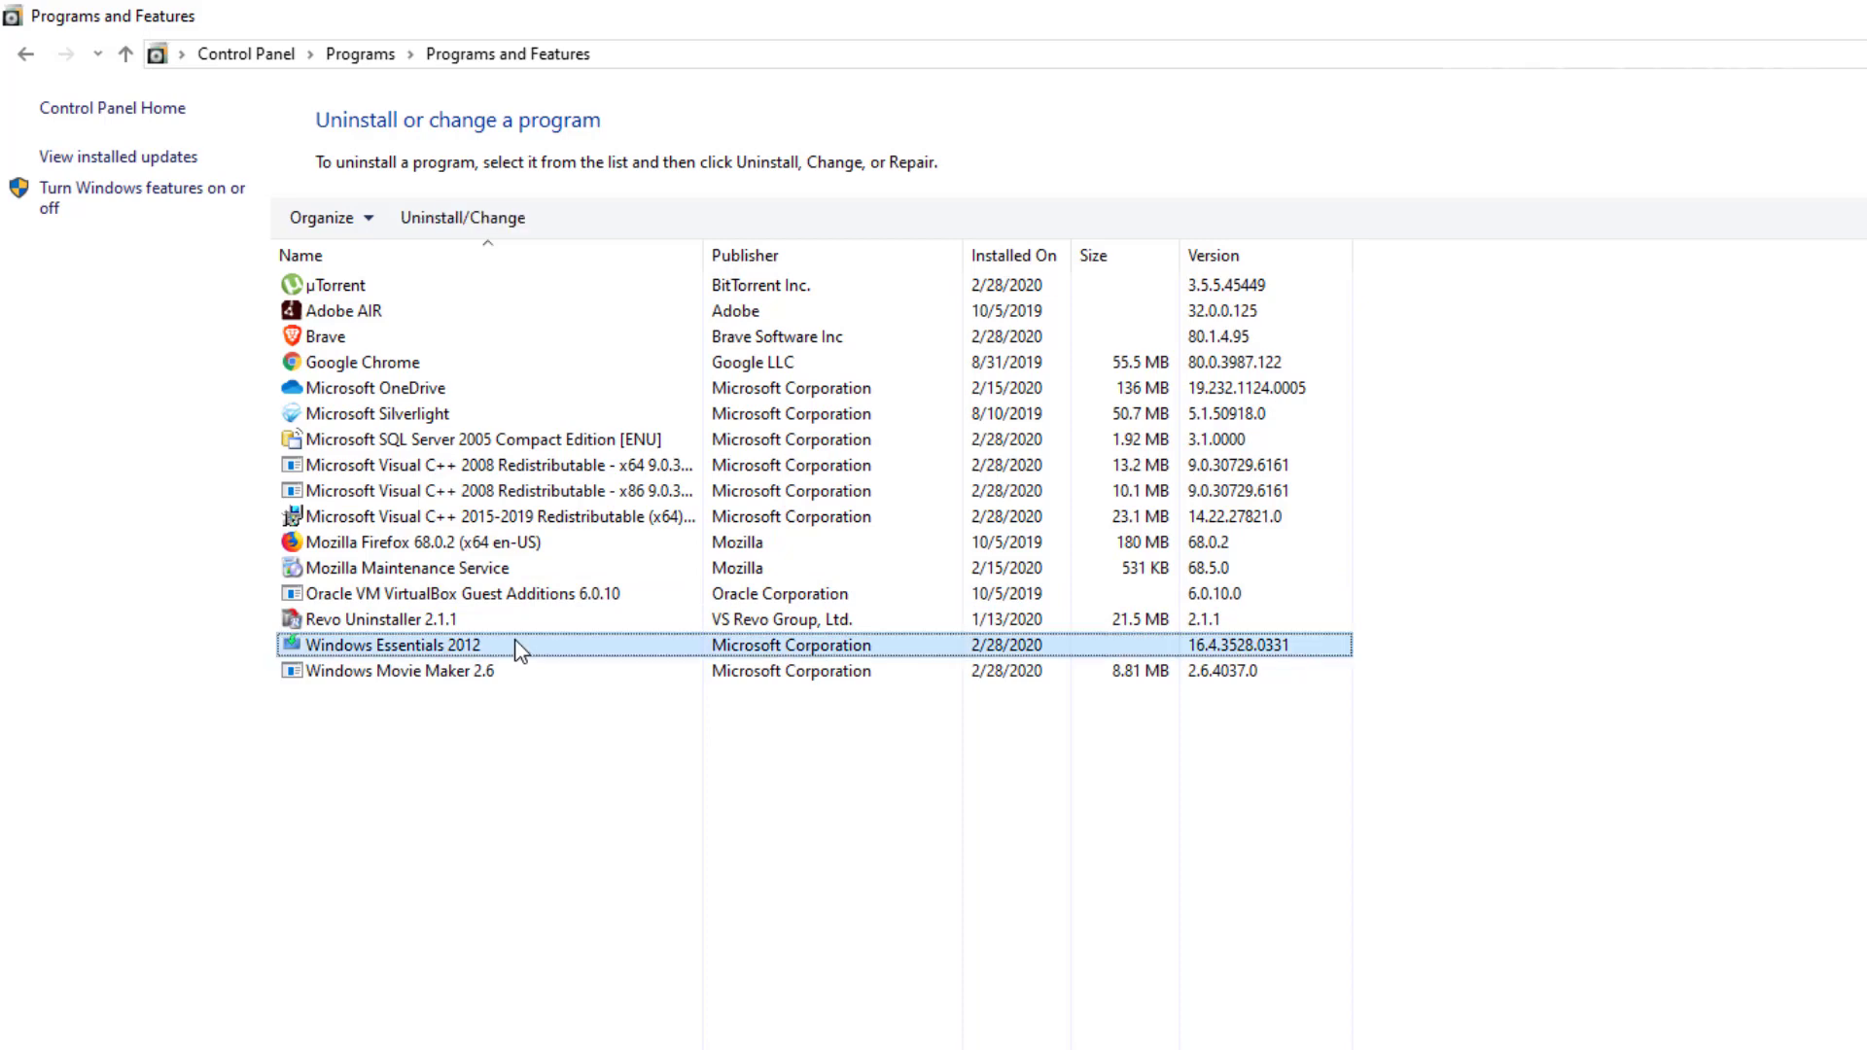
{"action": "left_click", "coordinate": [476, 222]}
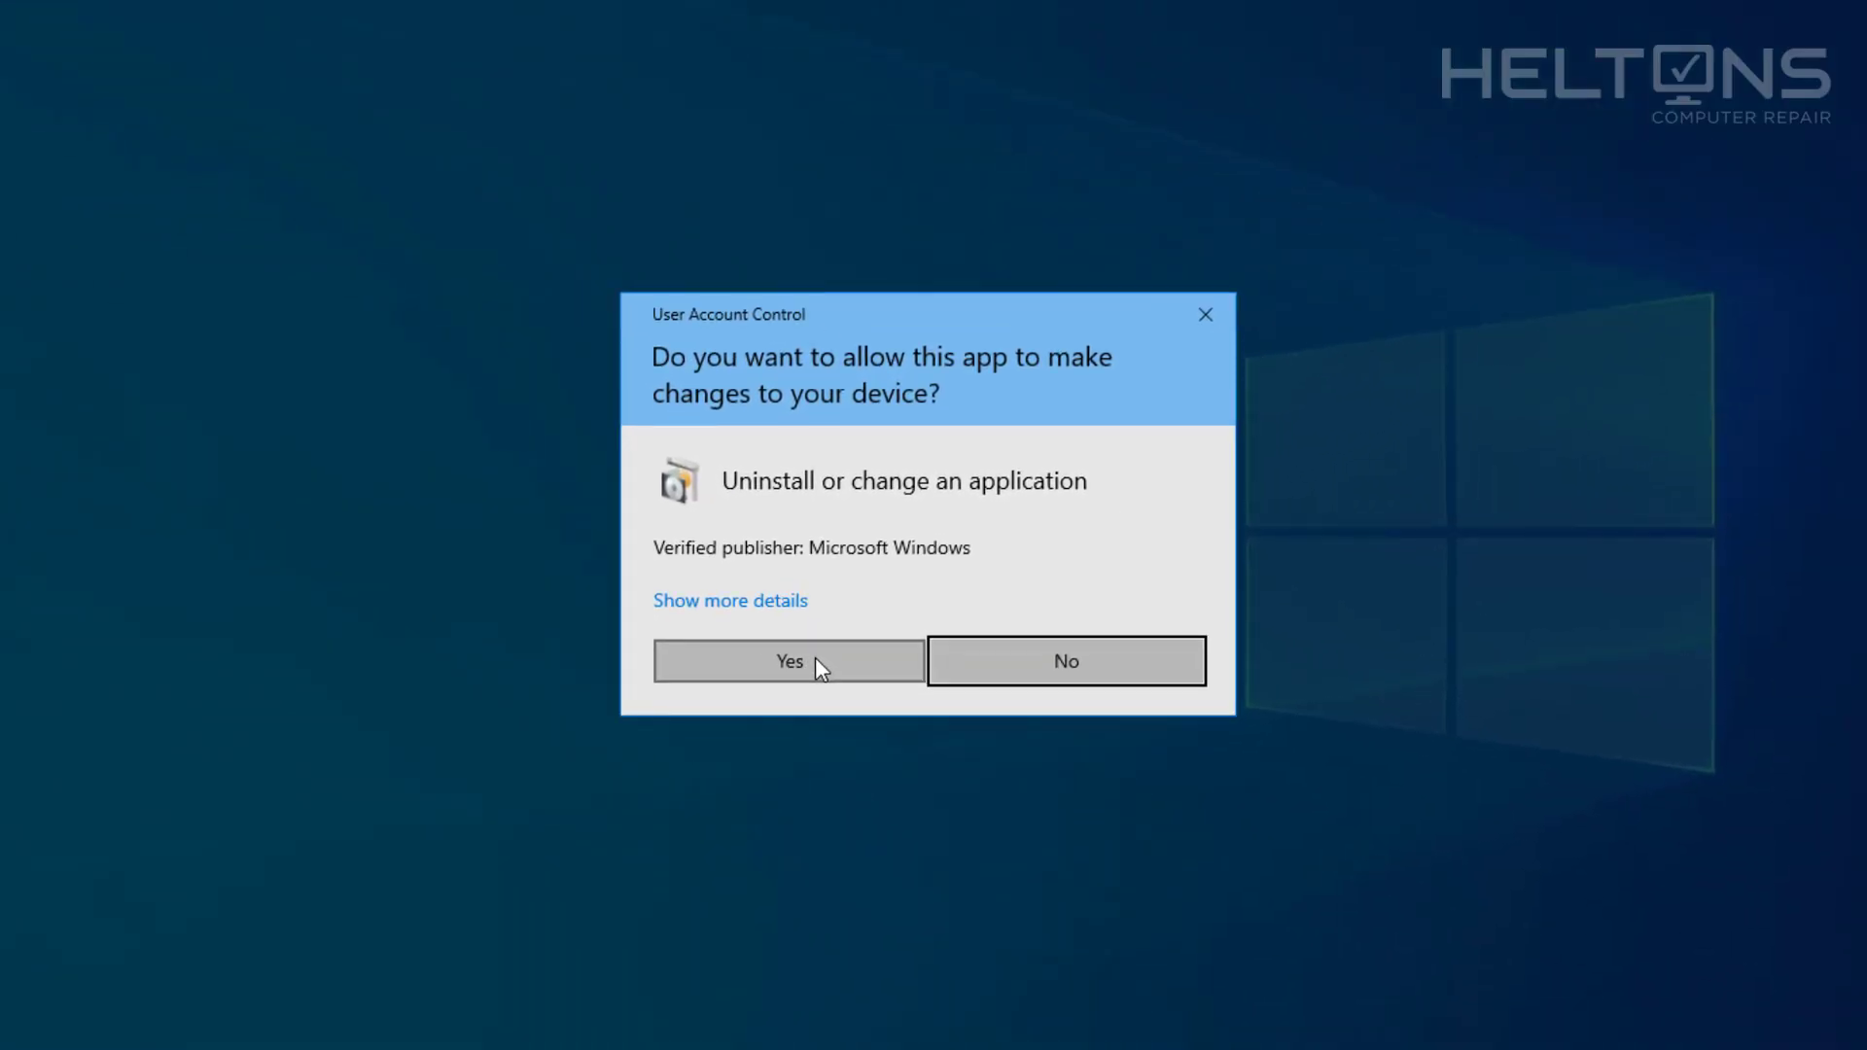
Step: Allow the uninstaller, choose individual removal, and tick Messenger, Photo Gallery and Movie Maker, Mail, Writer
{"action": "left_click", "coordinate": [817, 666]}
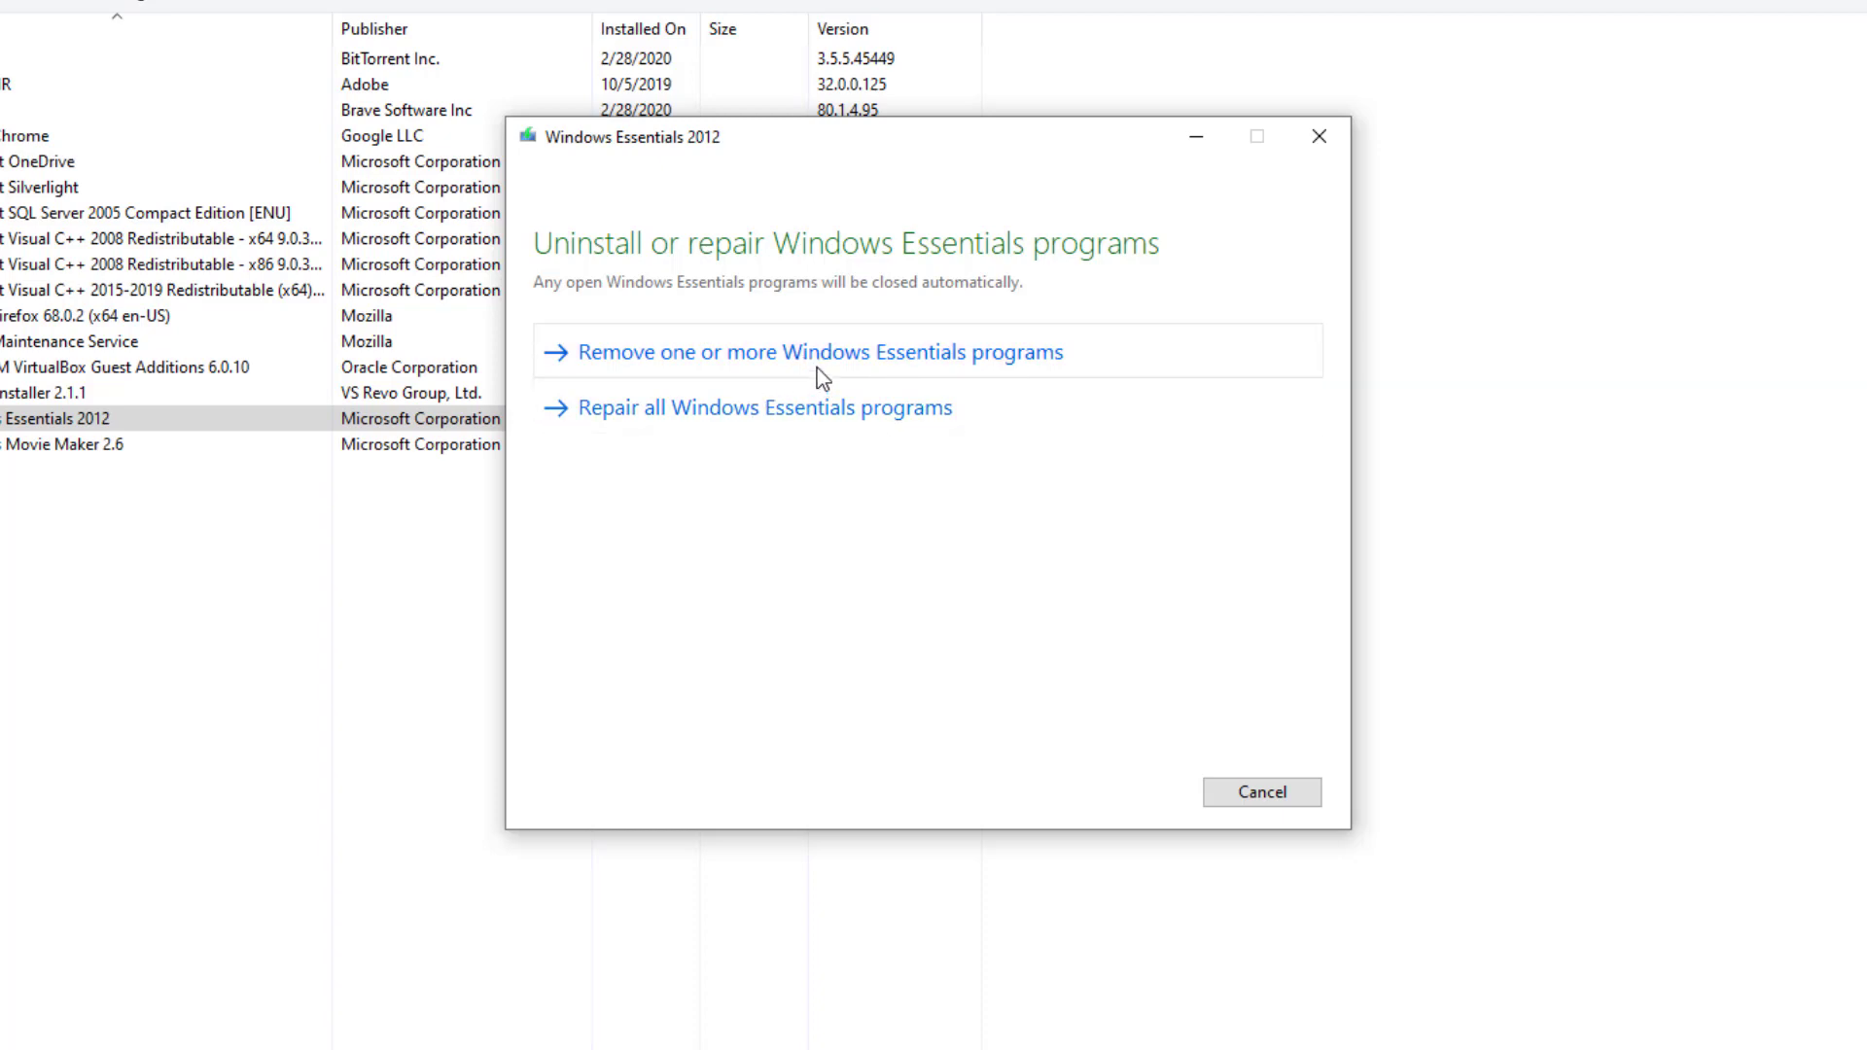
{"action": "left_click", "coordinate": [820, 379]}
{"action": "left_click", "coordinate": [709, 417]}
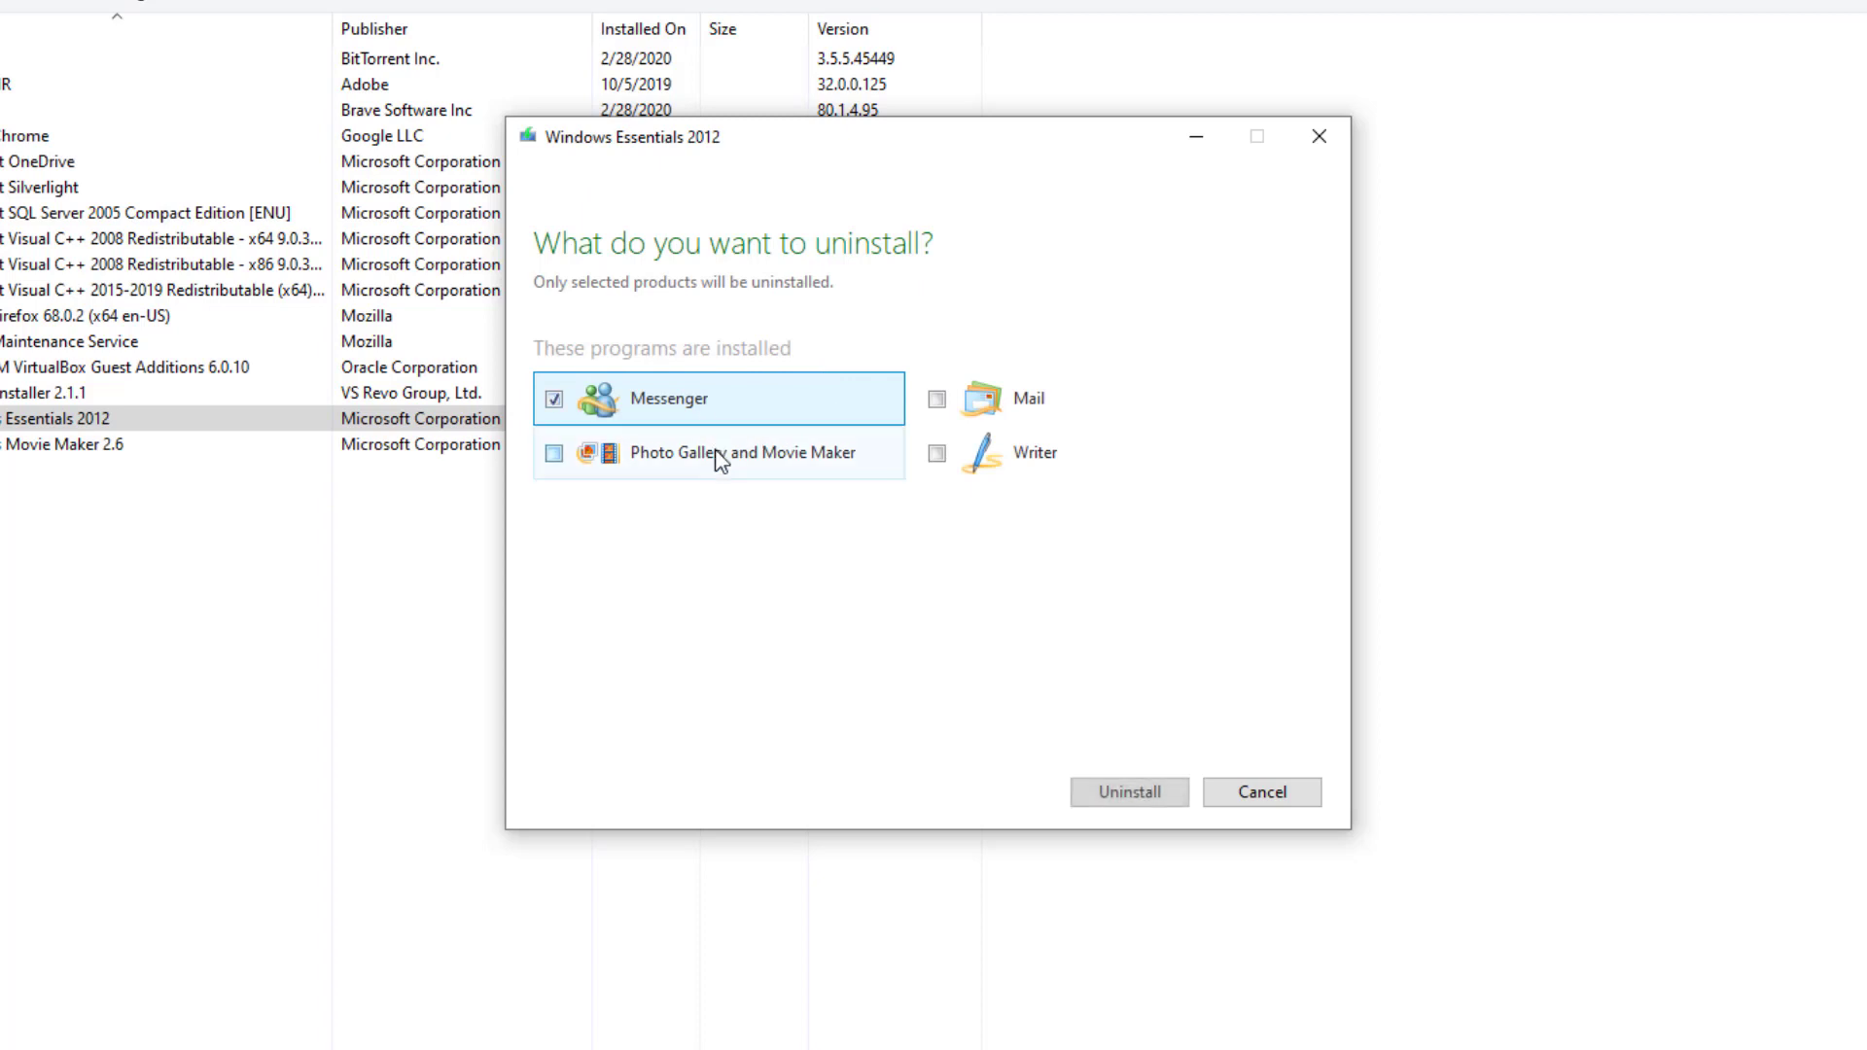
{"action": "left_click", "coordinate": [710, 451]}
{"action": "left_click", "coordinate": [941, 420]}
{"action": "left_click", "coordinate": [976, 449]}
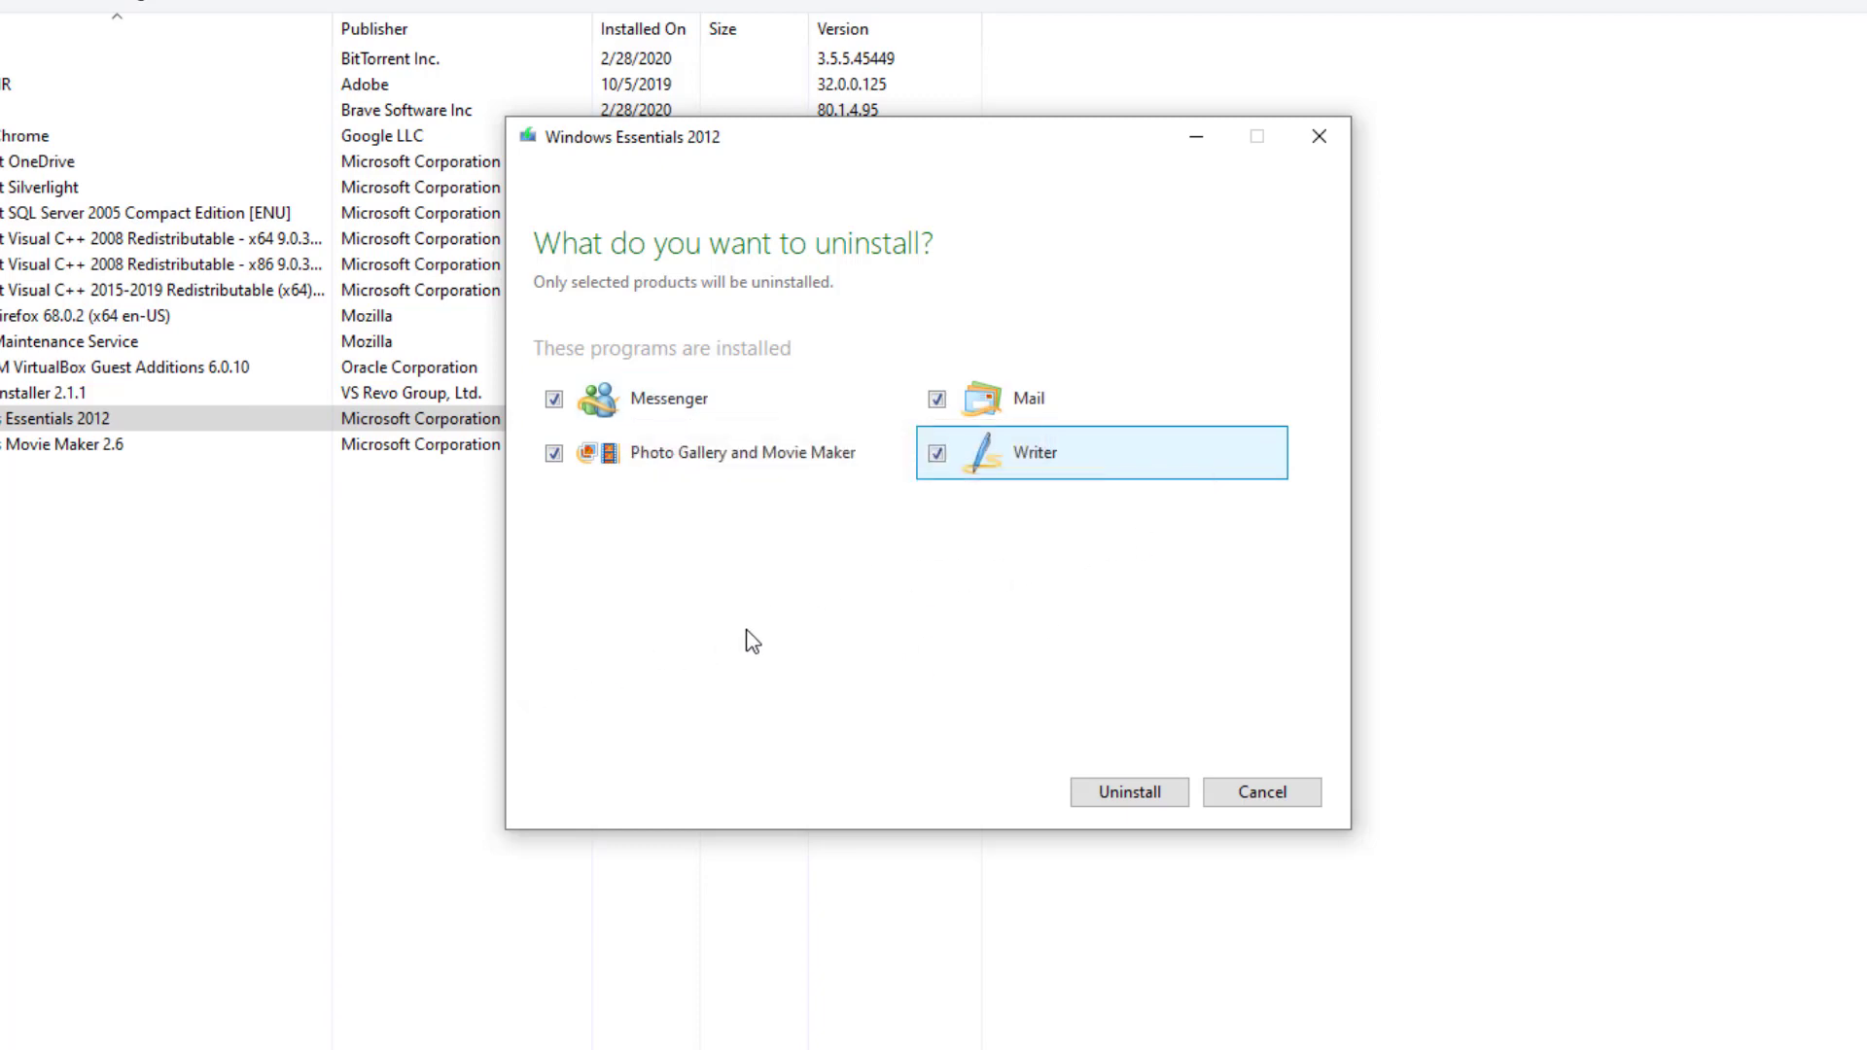
Step: Uninstall the four checked programs, follow progress in View Details until Done, then close the uninstaller
{"action": "left_click", "coordinate": [1111, 793]}
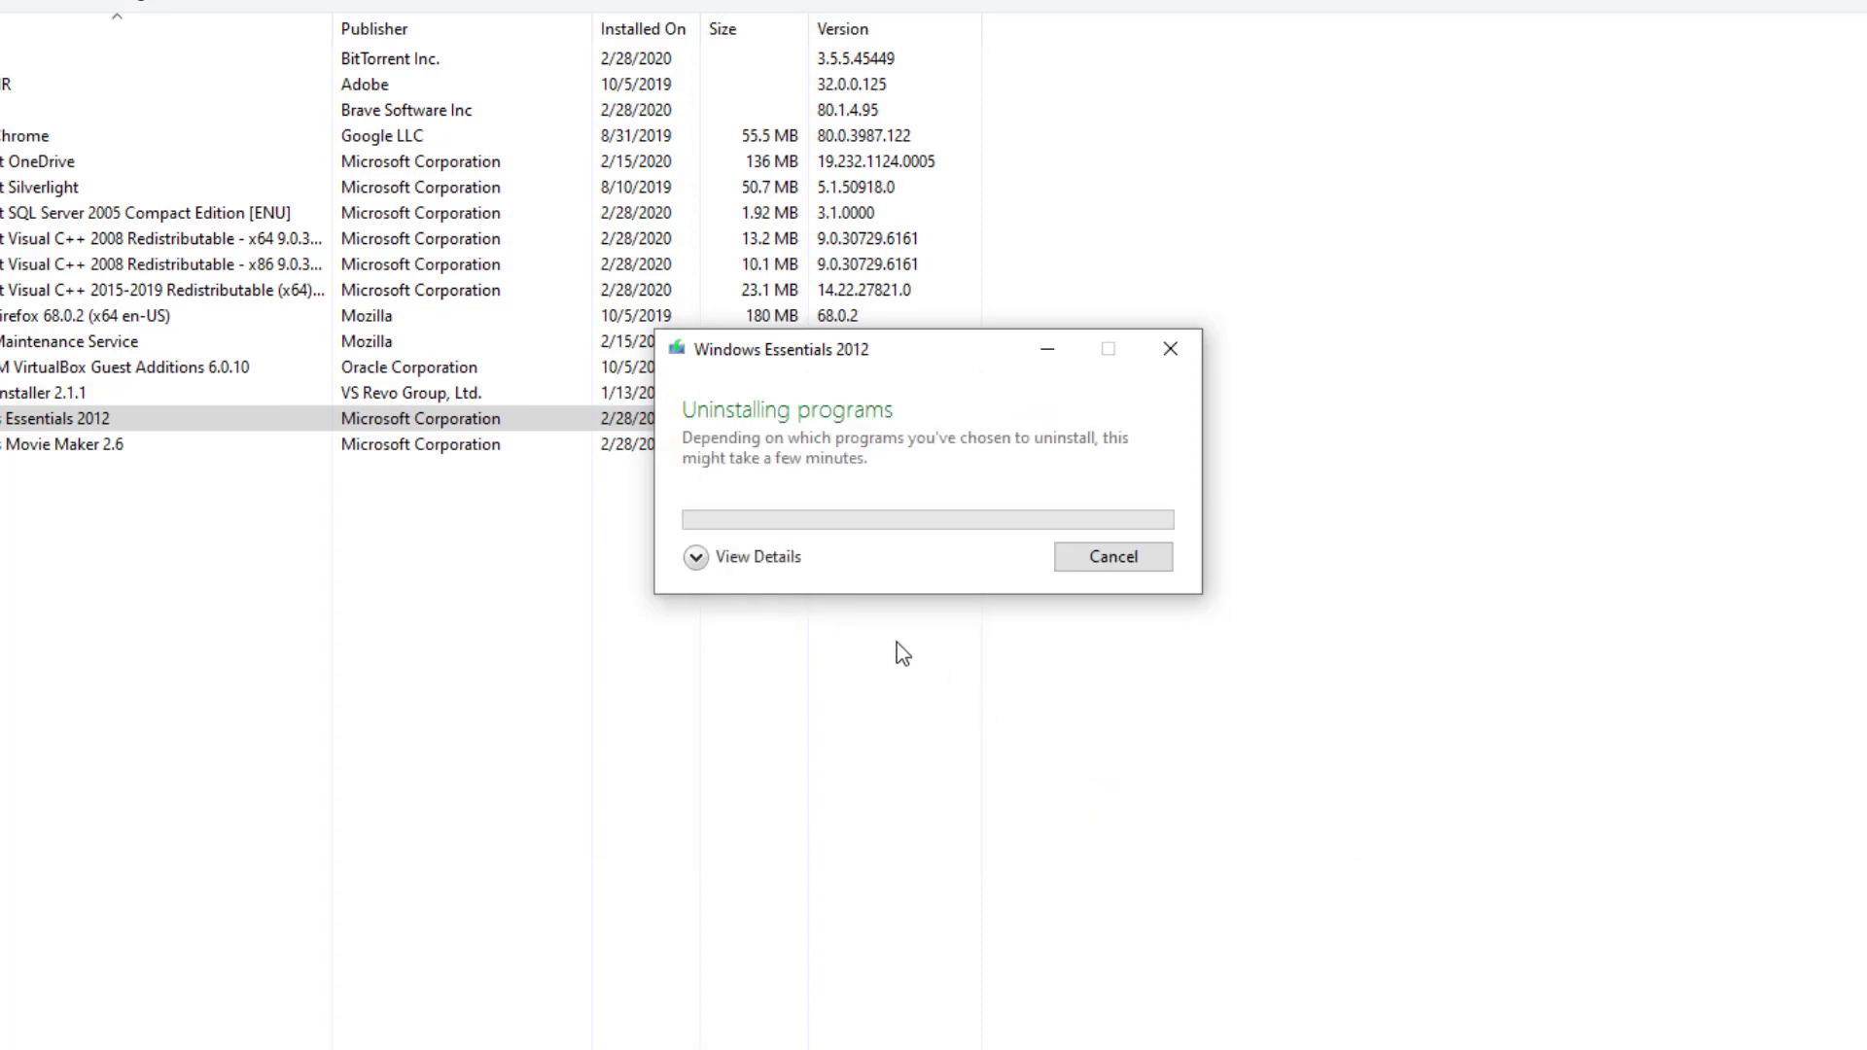
{"action": "left_click", "coordinate": [752, 560]}
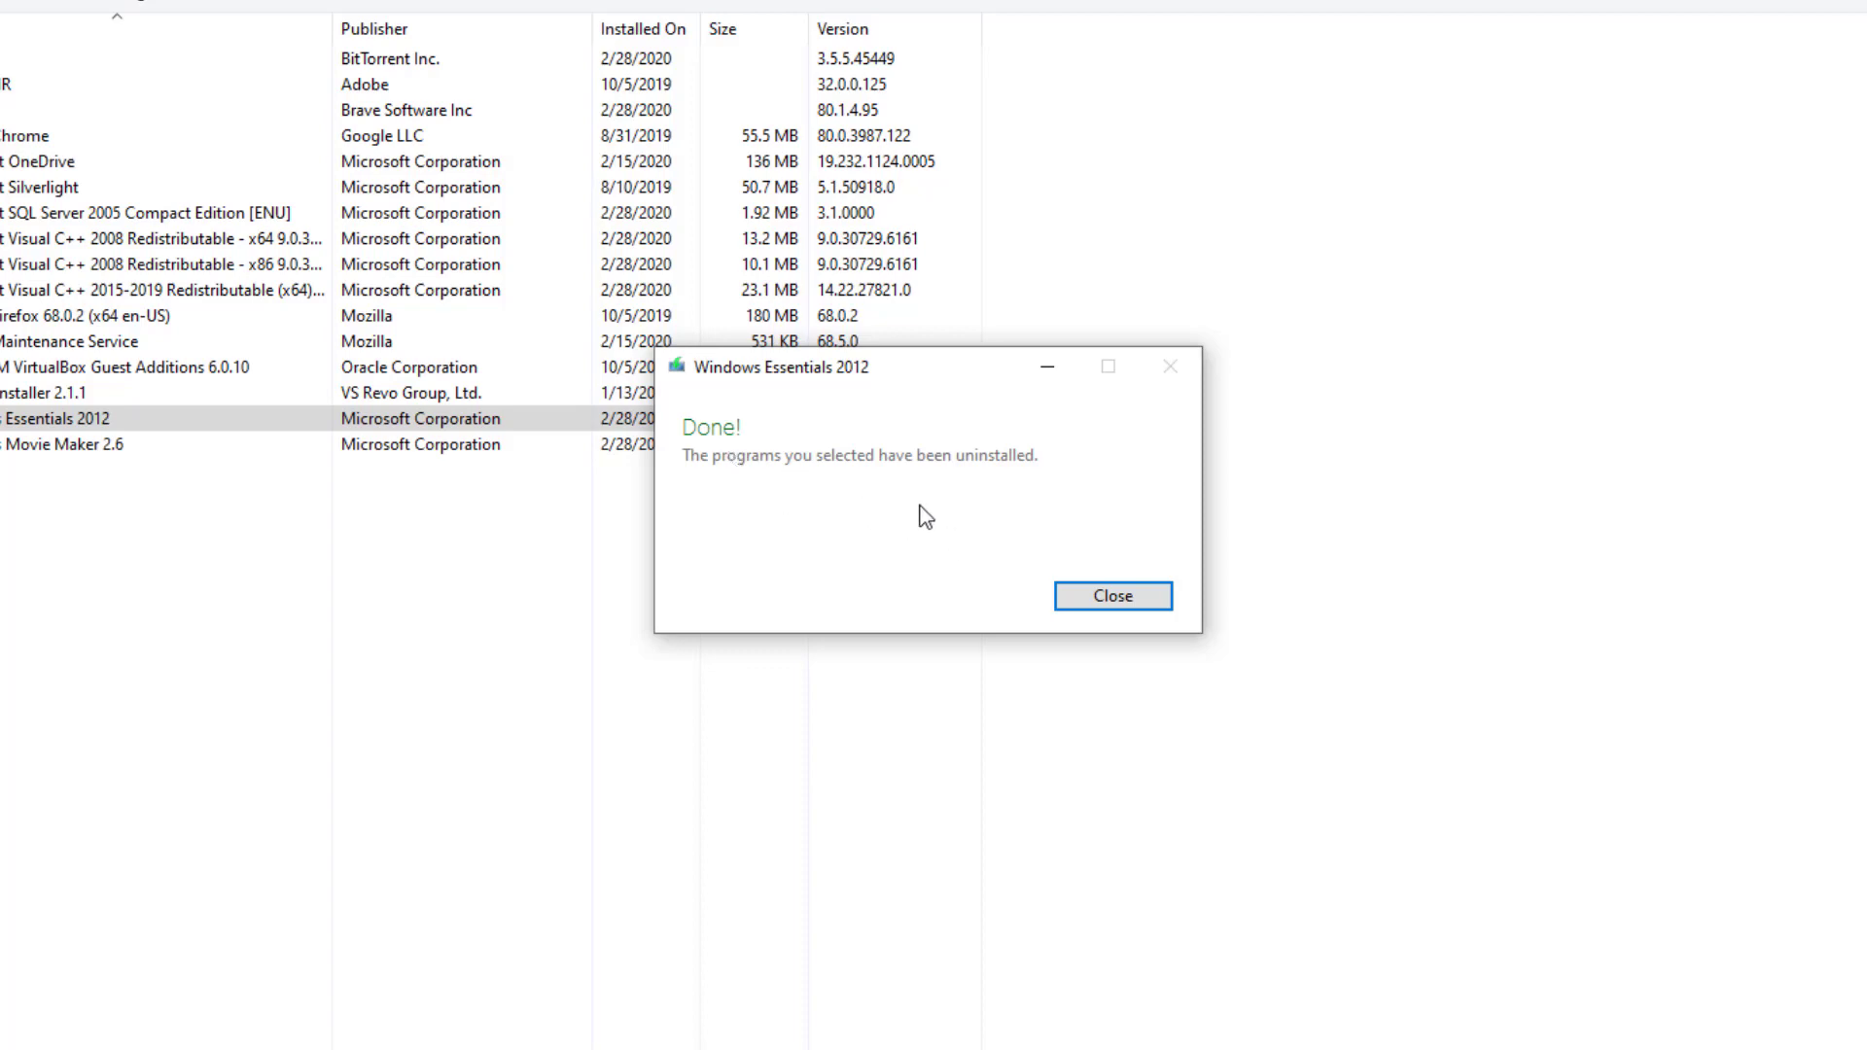
{"action": "left_click", "coordinate": [1136, 600]}
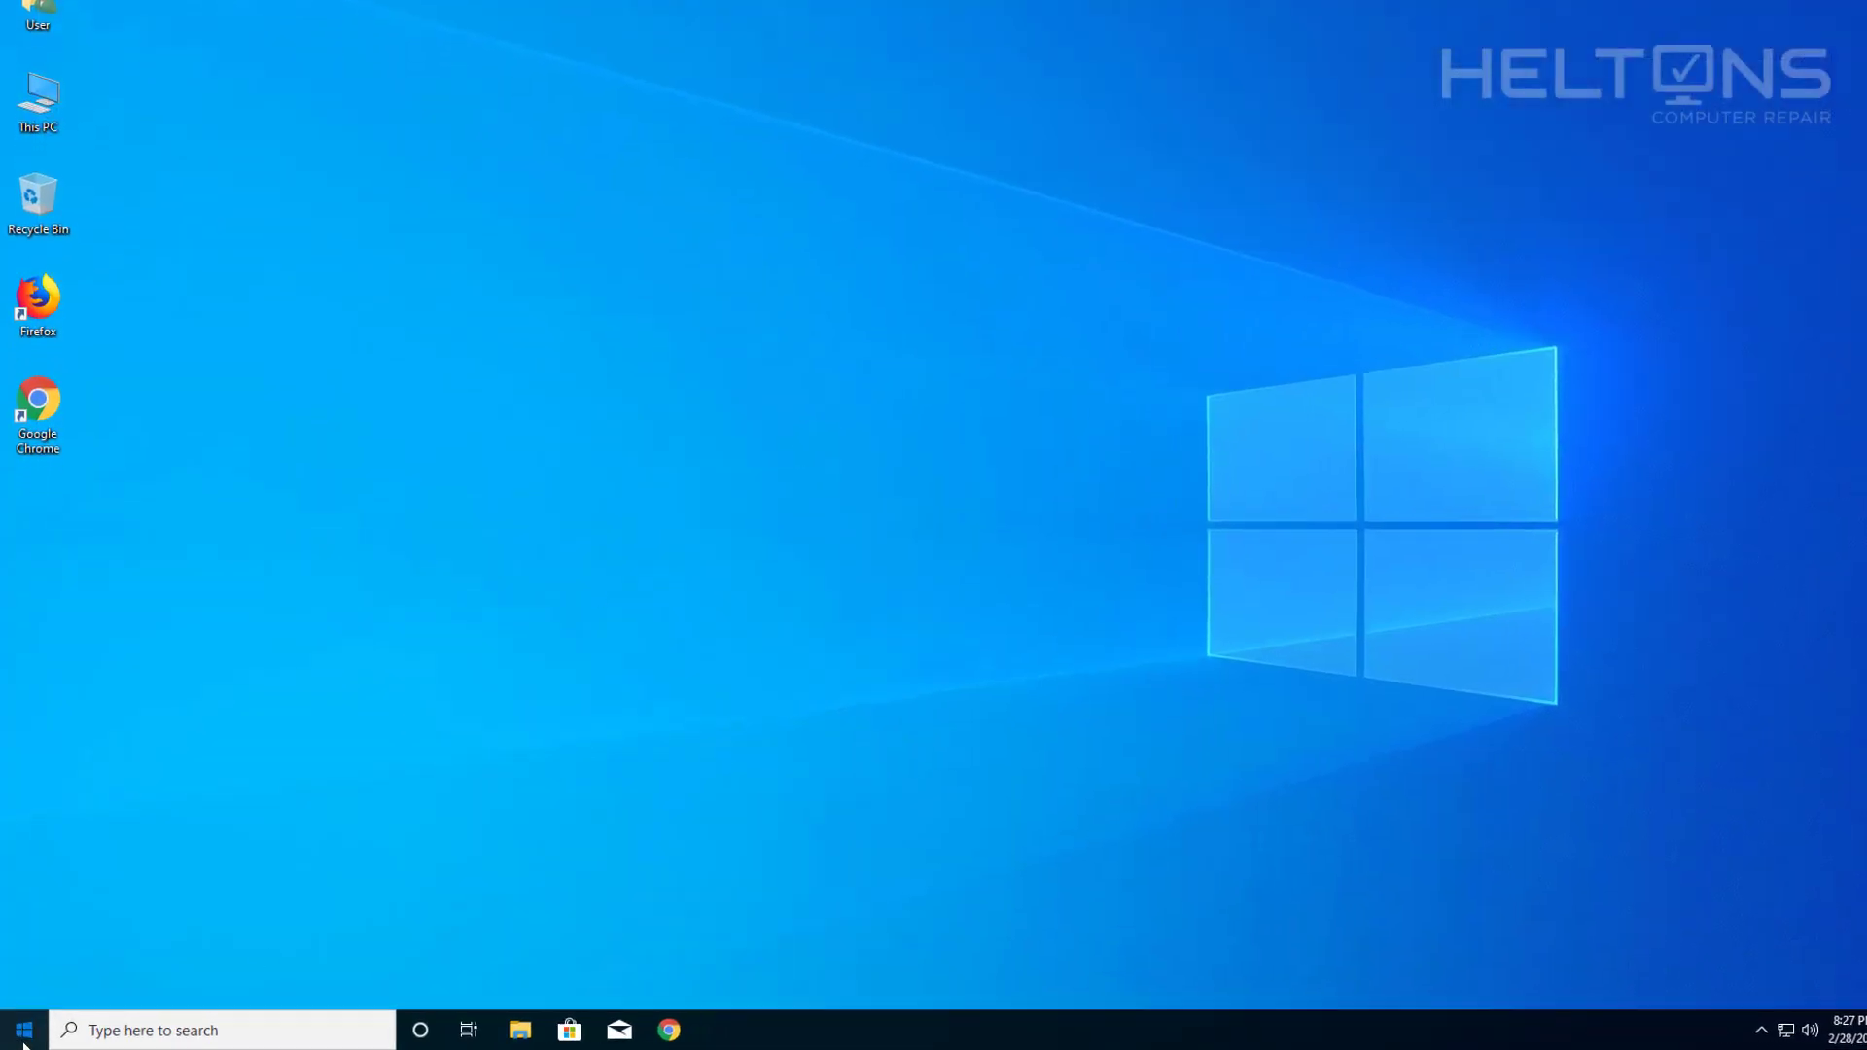
{"action": "left_click", "coordinate": [24, 1033]}
{"action": "scroll", "coordinate": [138, 854], "scroll_direction": "down", "scroll_amount": 15}
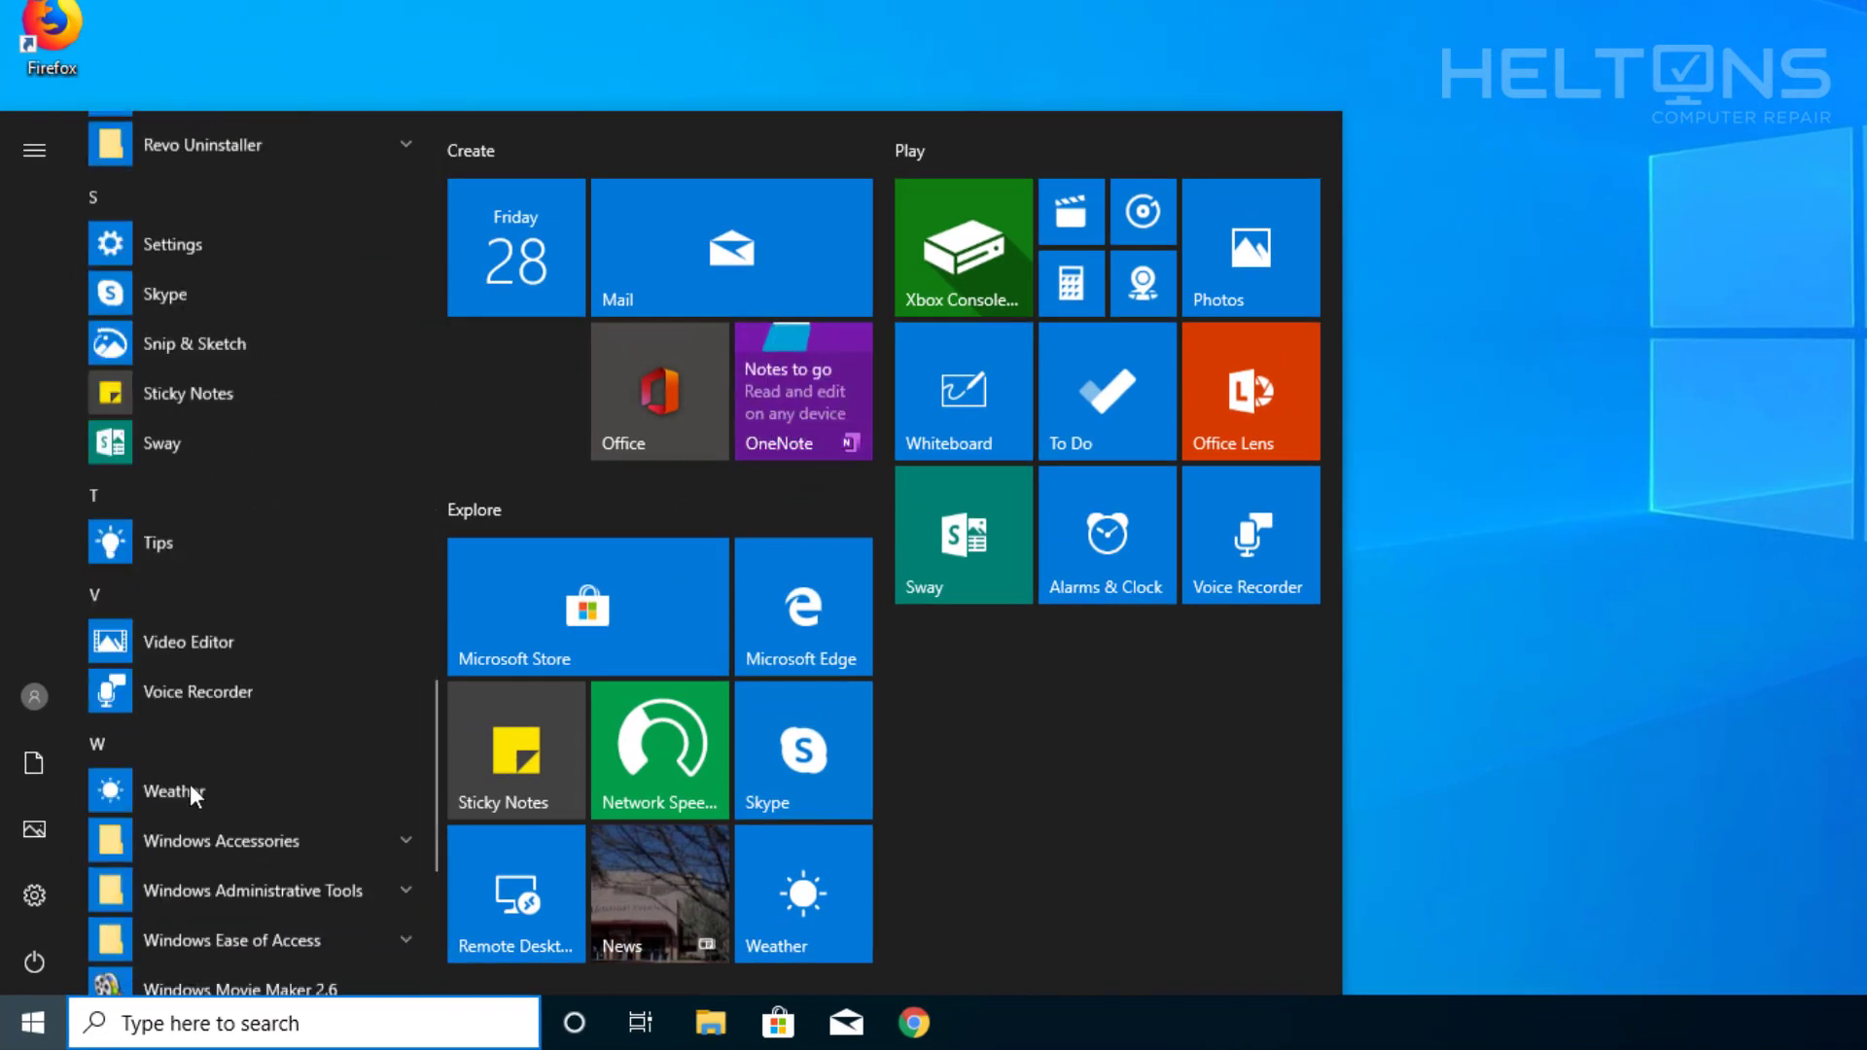
{"action": "scroll", "coordinate": [190, 784], "scroll_direction": "down", "scroll_amount": 5}
{"action": "scroll", "coordinate": [223, 823], "scroll_direction": "up", "scroll_amount": 4}
{"action": "scroll", "coordinate": [223, 821], "scroll_direction": "up", "scroll_amount": 10}
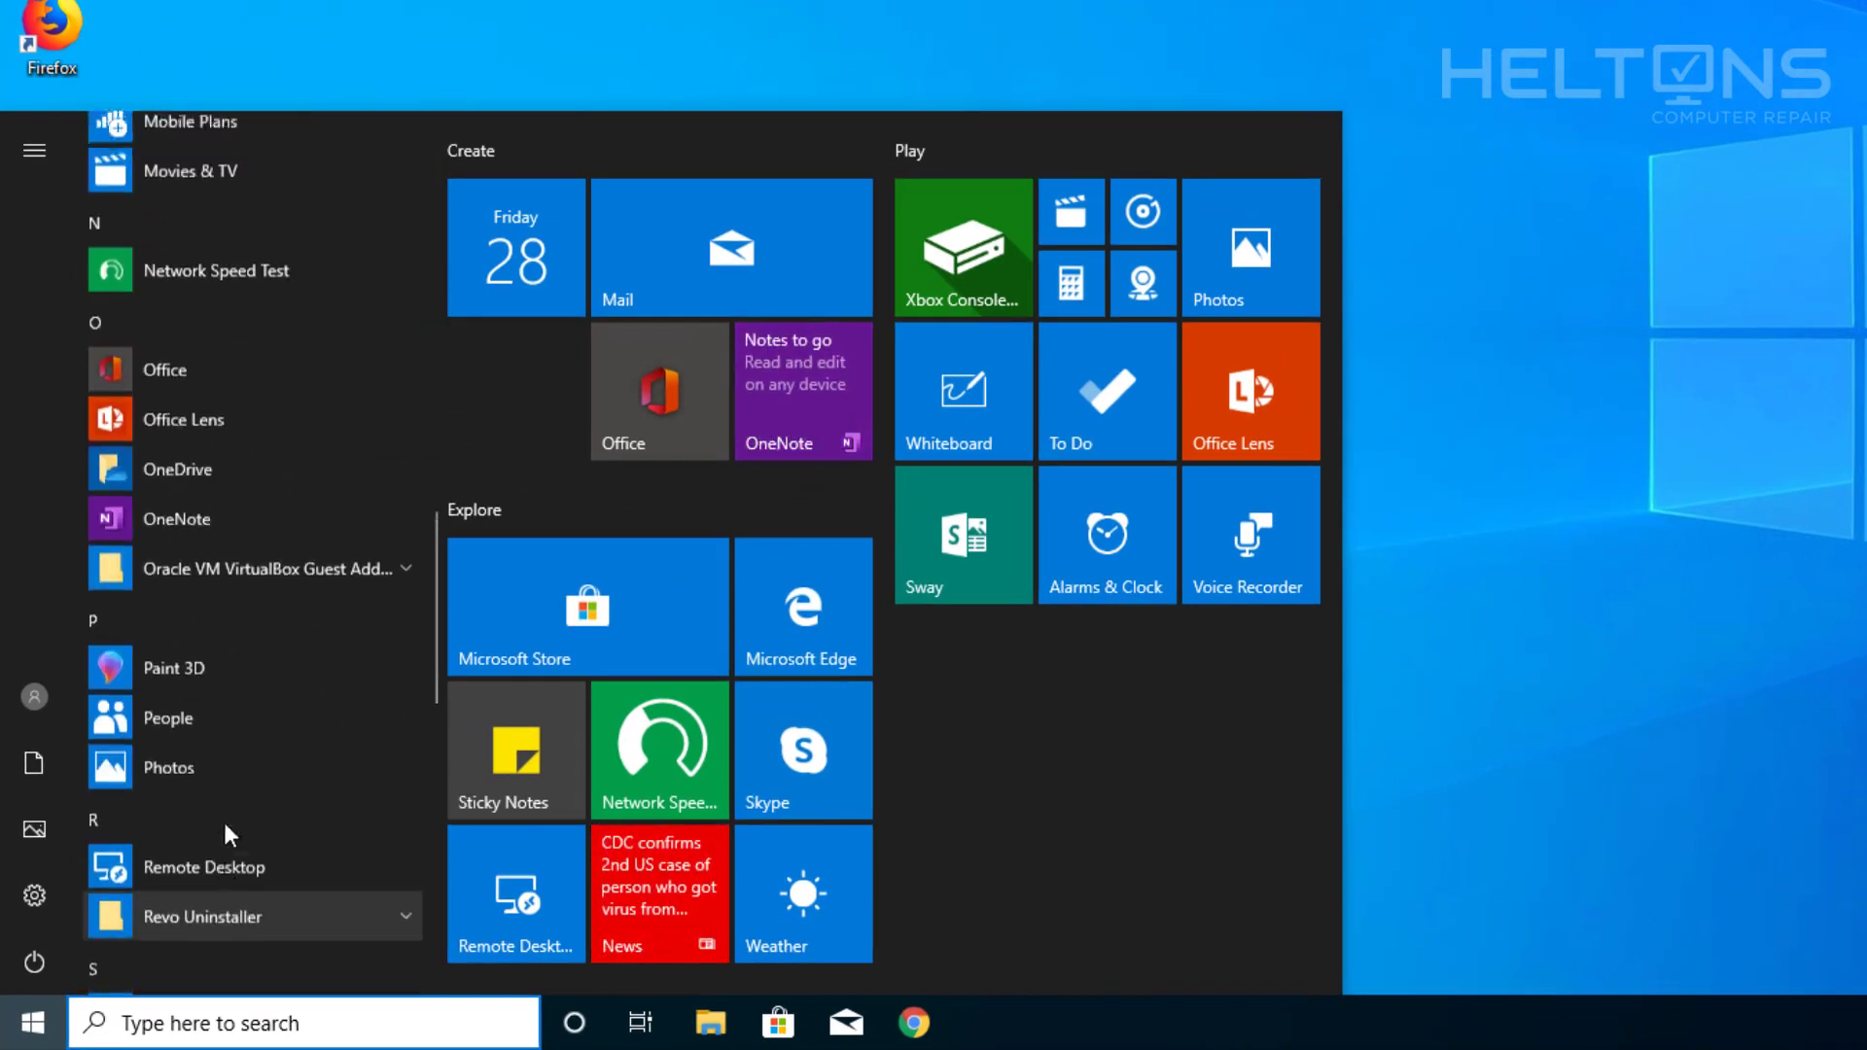
{"action": "scroll", "coordinate": [220, 829], "scroll_direction": "up", "scroll_amount": 8}
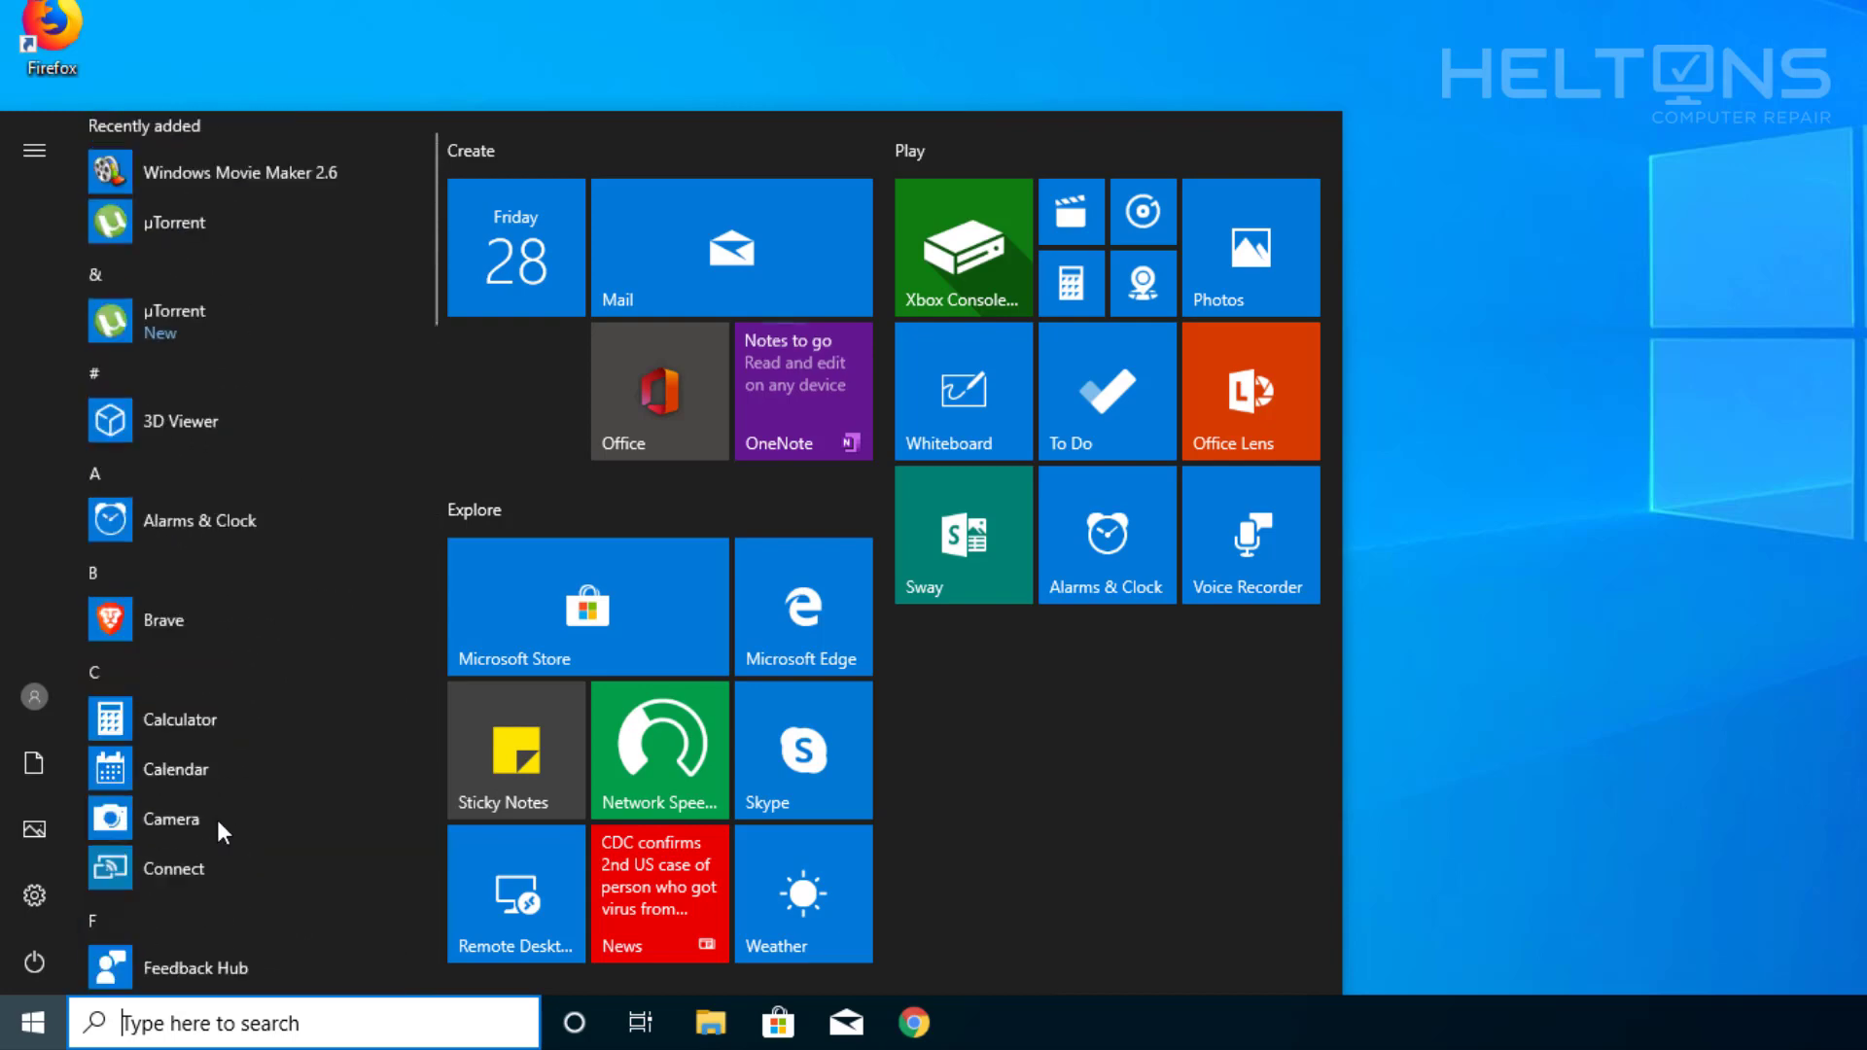
{"action": "left_click", "coordinate": [1367, 428]}
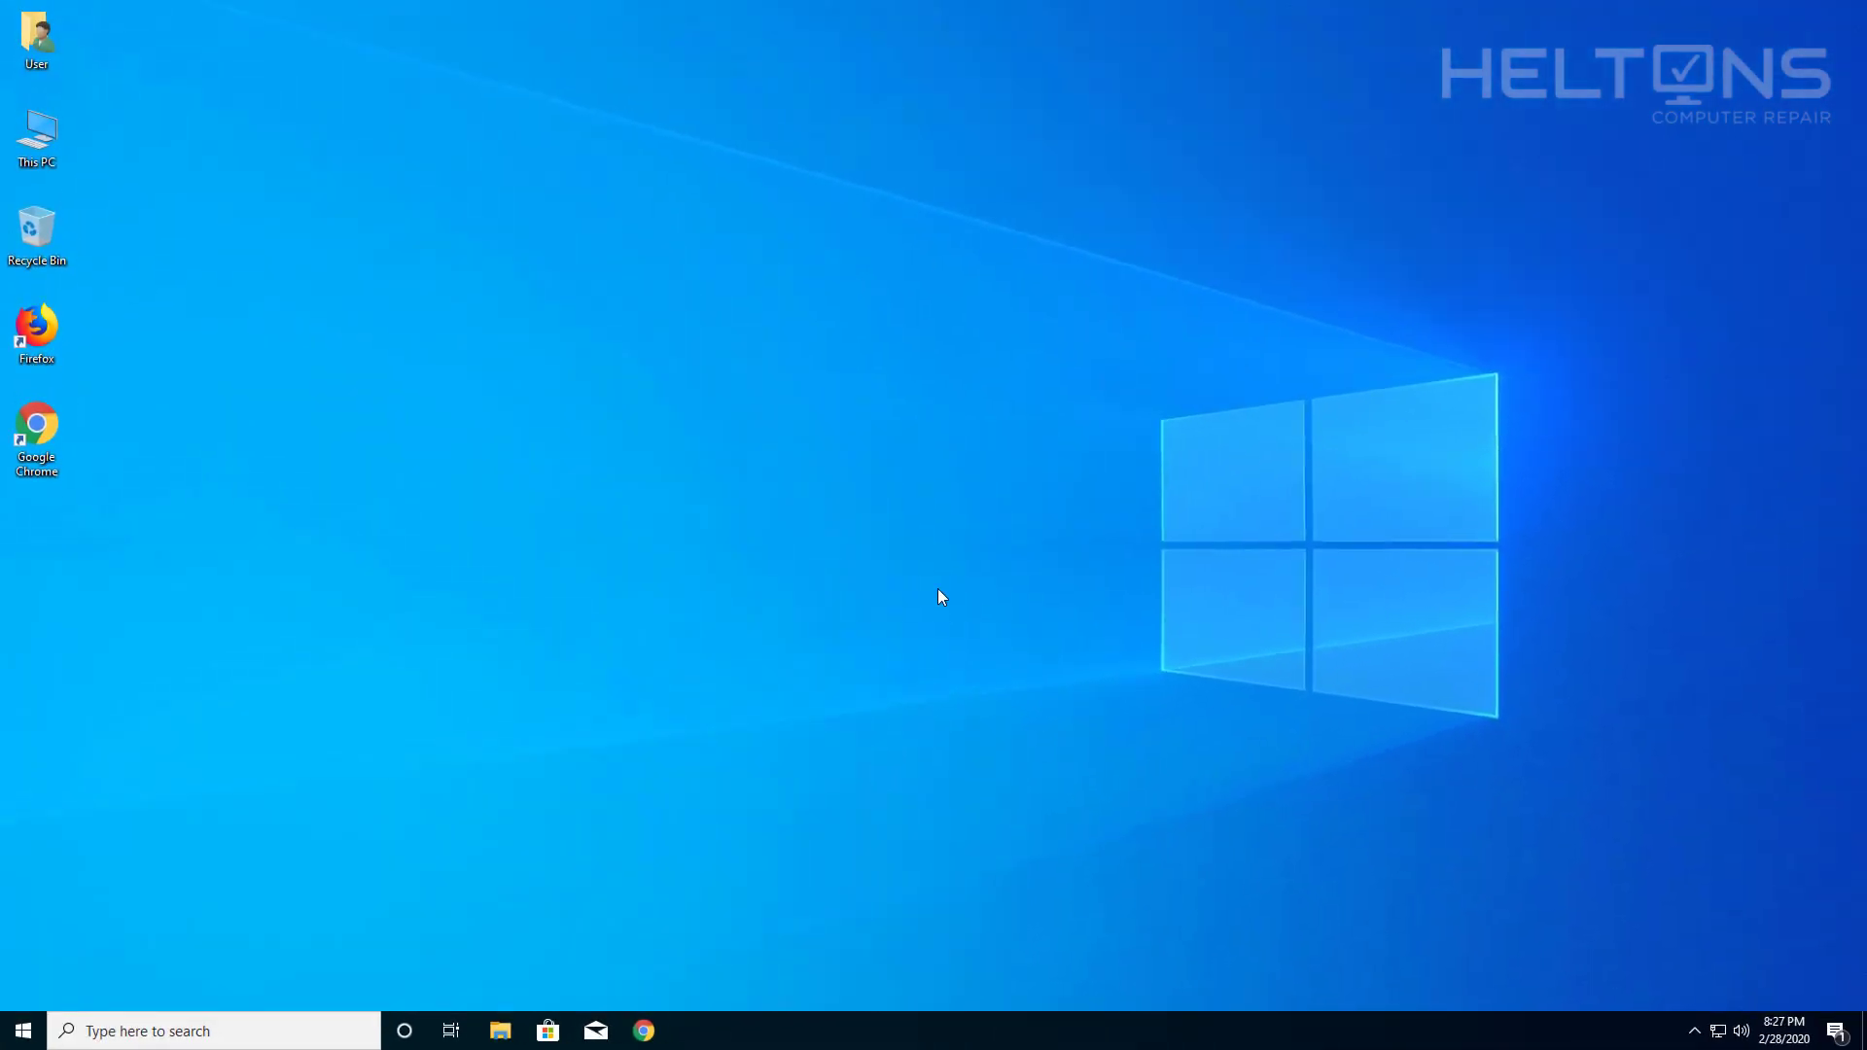